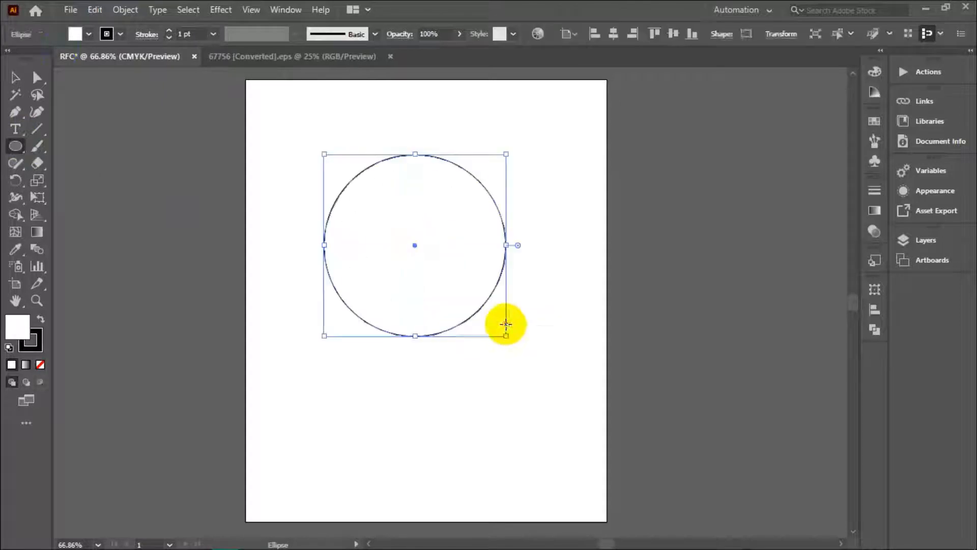
# Step: Centre the circle horizontally and vertically on the artboard and remove its fill
pyautogui.click(554, 153)
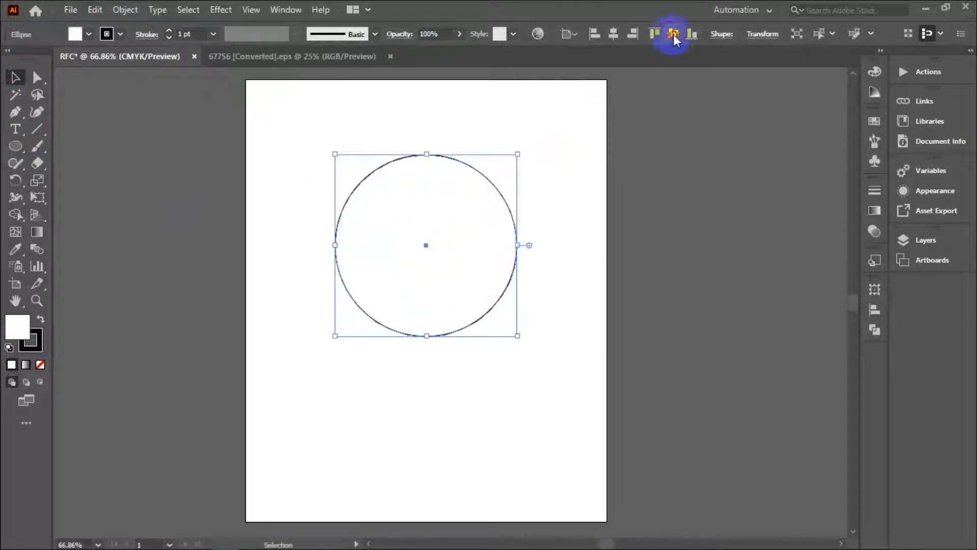
pyautogui.click(673, 35)
pyautogui.click(555, 312)
pyautogui.click(458, 312)
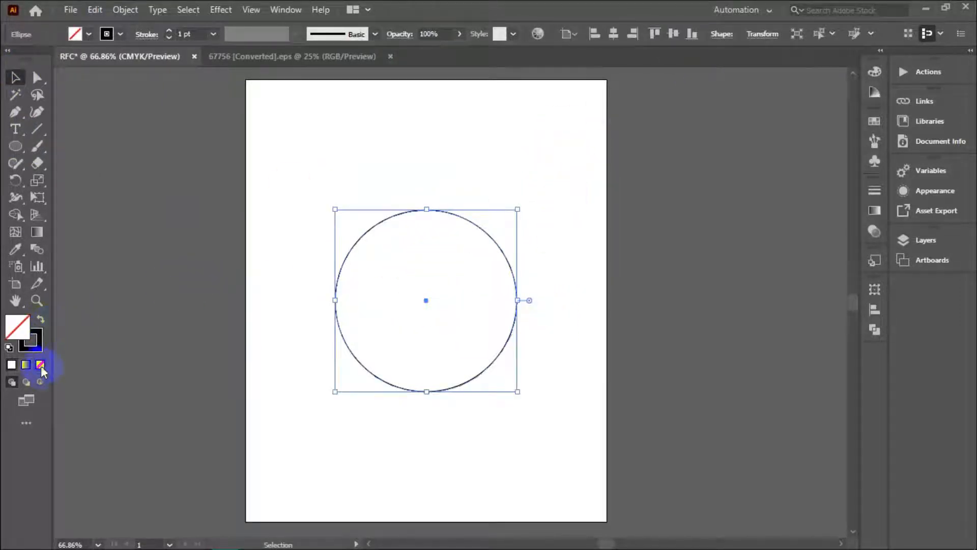
pyautogui.moveTo(554, 364); pyautogui.dragTo(307, 205)
pyautogui.hotkey('ctrl', '=')
pyautogui.hotkey('ctrl', '=')
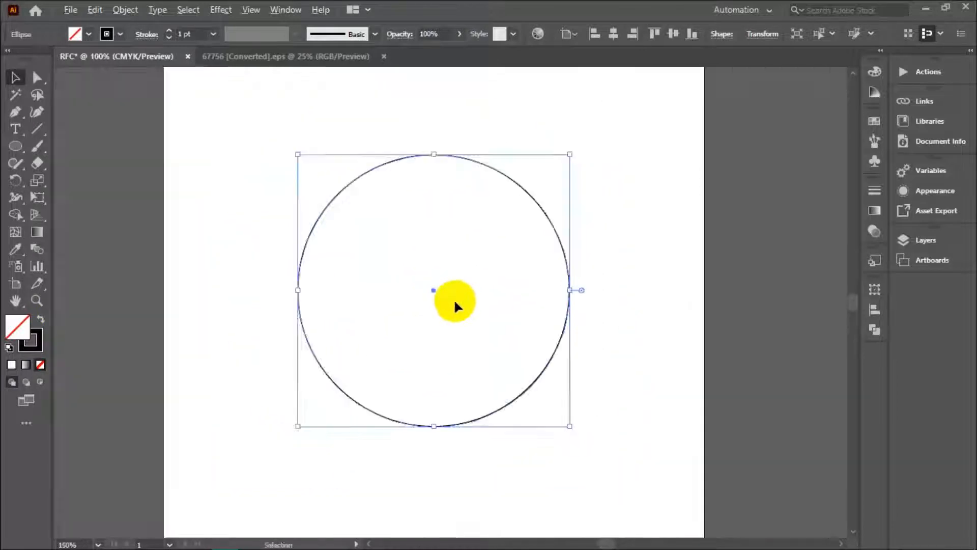
# Step: Add type on a path along the circle, starting at its top anchor, reading RITCHIL FASTFOOD
pyautogui.moveTo(15, 129); pyautogui.dragTo(76, 134)
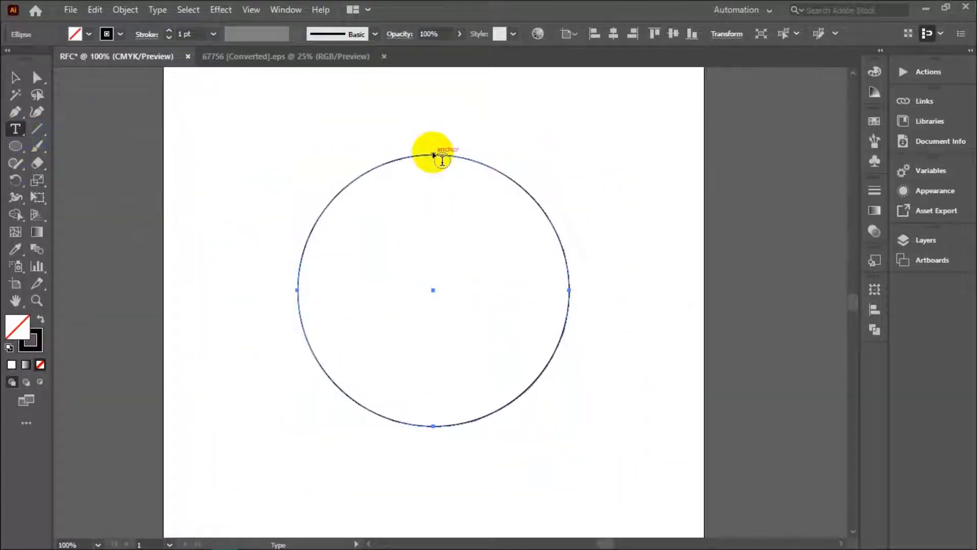
pyautogui.moveTo(15, 129); pyautogui.dragTo(78, 169)
pyautogui.click(434, 154)
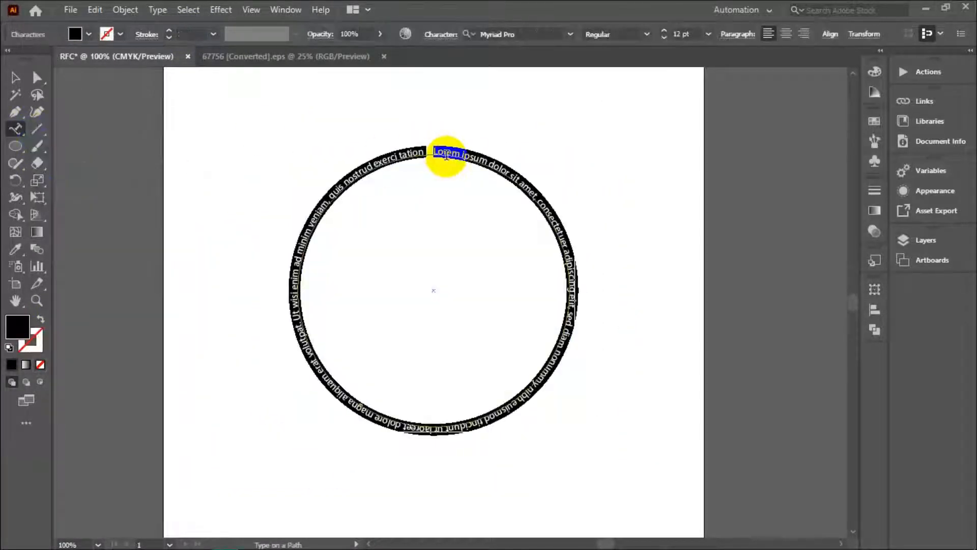
pyautogui.write('RITCHIL FASTFOOD')
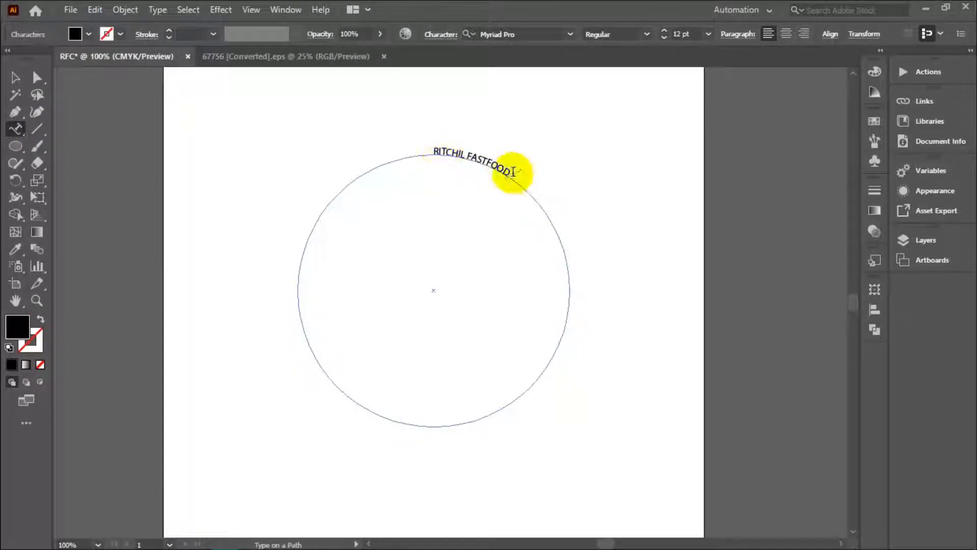
pyautogui.click(513, 172)
pyautogui.click(629, 300)
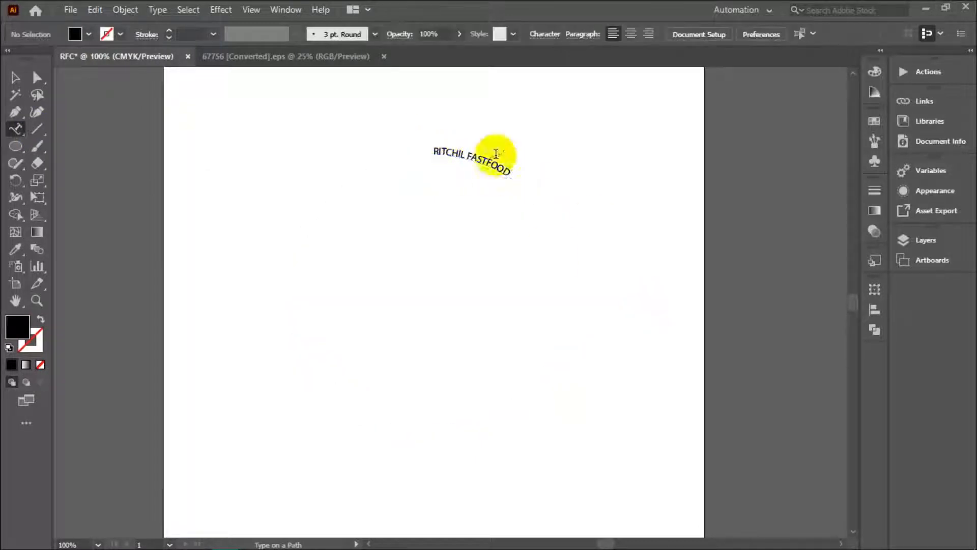
pyautogui.click(511, 171)
pyautogui.click(629, 300)
# Step: Centre-align the RITCHIL FASTFOOD path text and set it in Castellar at 48 pt
pyautogui.moveTo(434, 152); pyautogui.dragTo(536, 198)
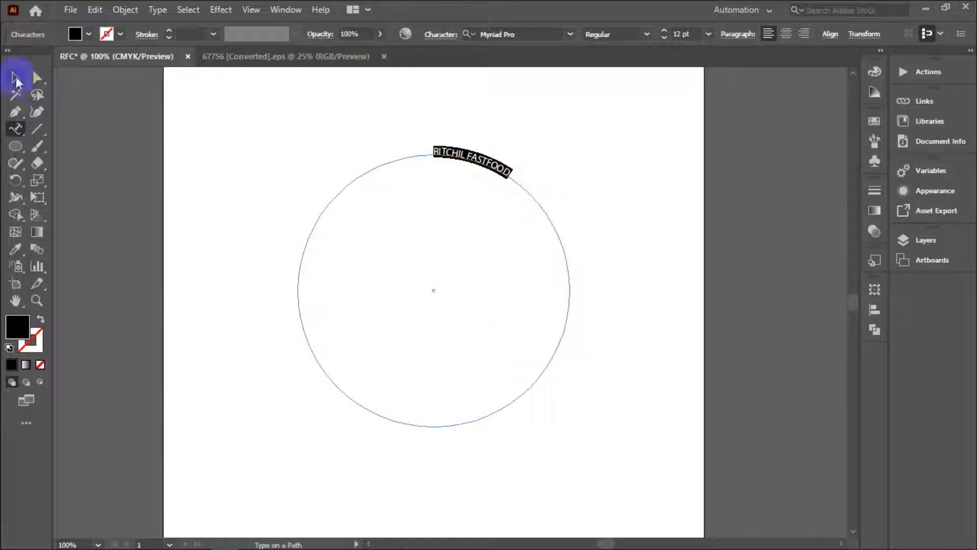
pyautogui.click(15, 78)
pyautogui.doubleClick(452, 150)
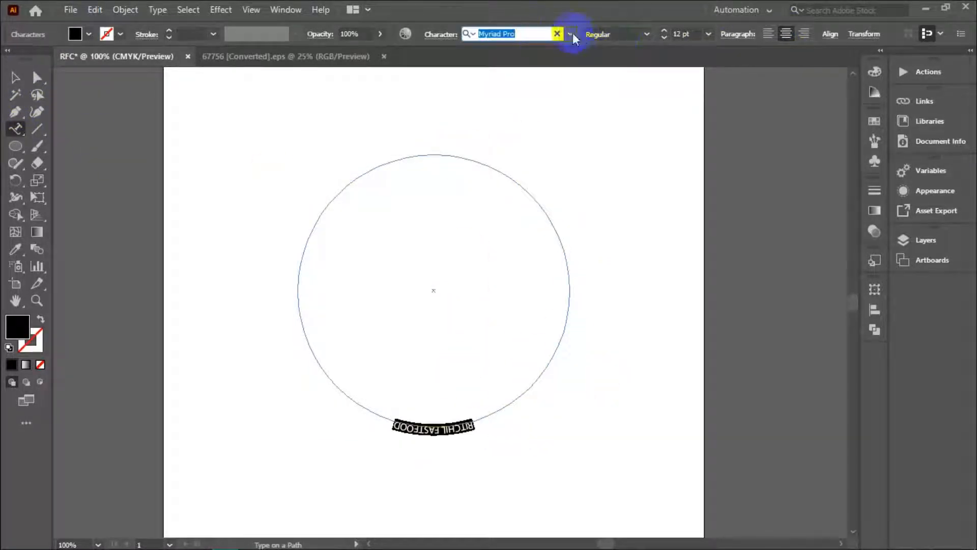
pyautogui.write('cast')
pyautogui.press('Return')
pyautogui.click(15, 77)
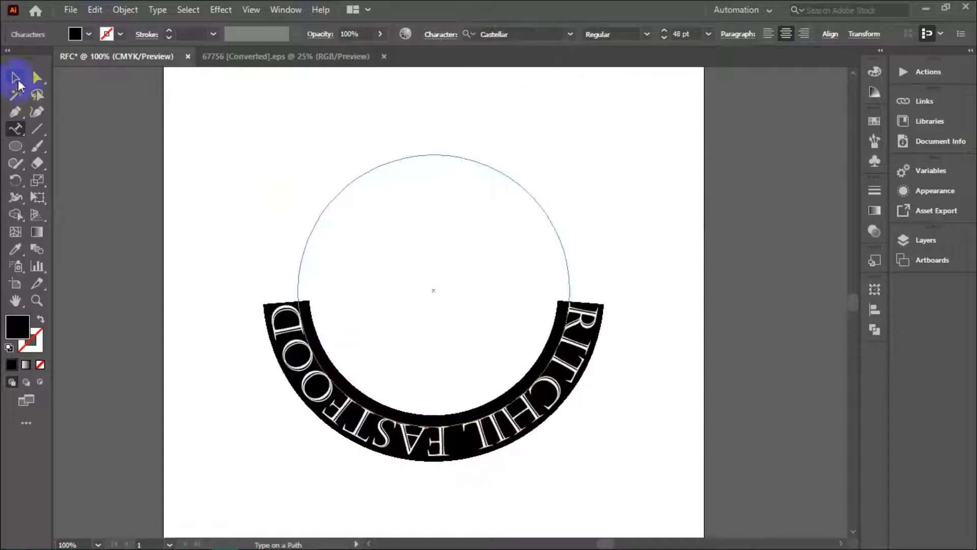
# Step: Move the RITCHIL FASTFOOD text along the circle so it arches over the top, and reduce its size to 30 pt
pyautogui.moveTo(434, 147); pyautogui.dragTo(266, 290)
pyautogui.click(20, 128)
pyautogui.tripleClick(533, 170)
pyautogui.scroll(-18, 694, 33)
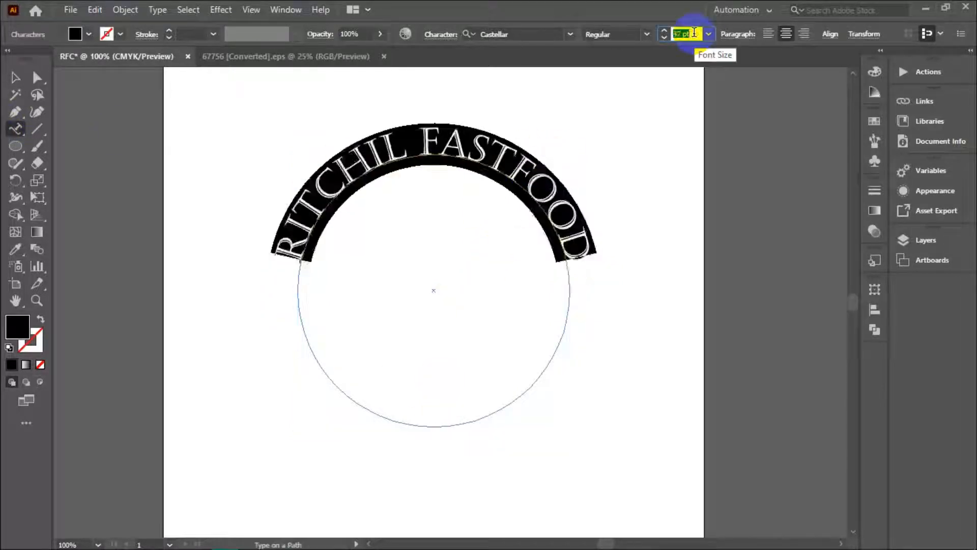
pyautogui.click(419, 148)
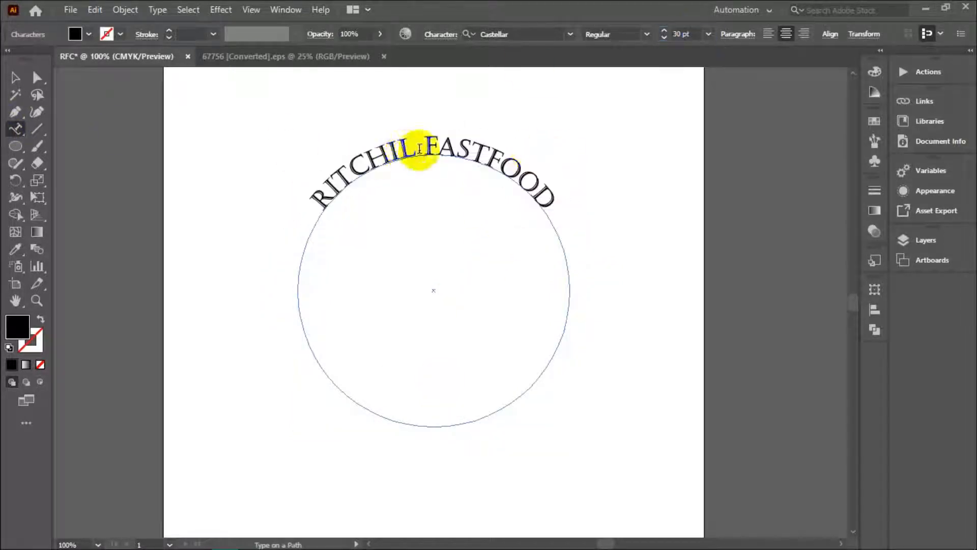
# Step: Try other font sizes on the arched RITCHIL FASTFOOD text and undo the last size change
pyautogui.tripleClick(548, 200)
pyautogui.scroll(-3, 696, 31)
pyautogui.scroll(3, 696, 31)
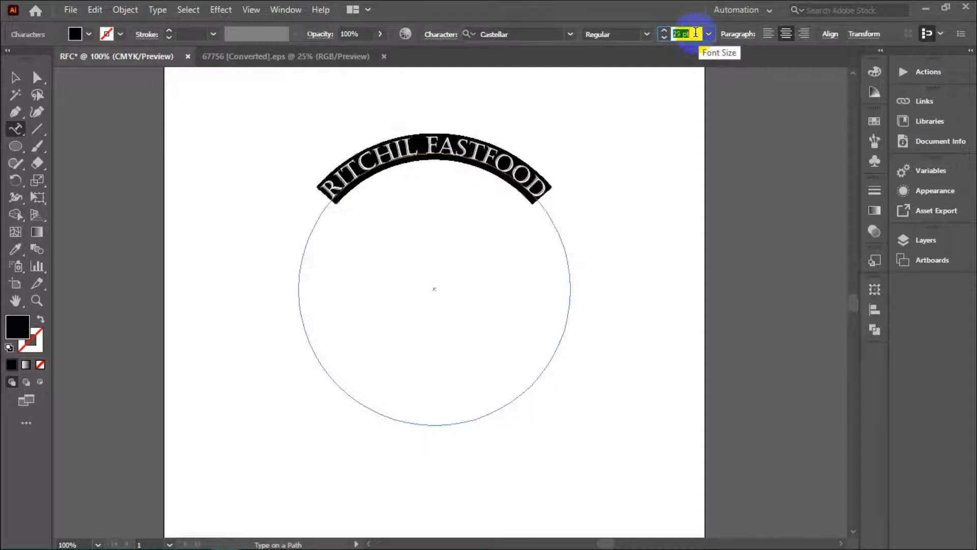
pyautogui.click(16, 79)
pyautogui.click(642, 196)
pyautogui.click(555, 222)
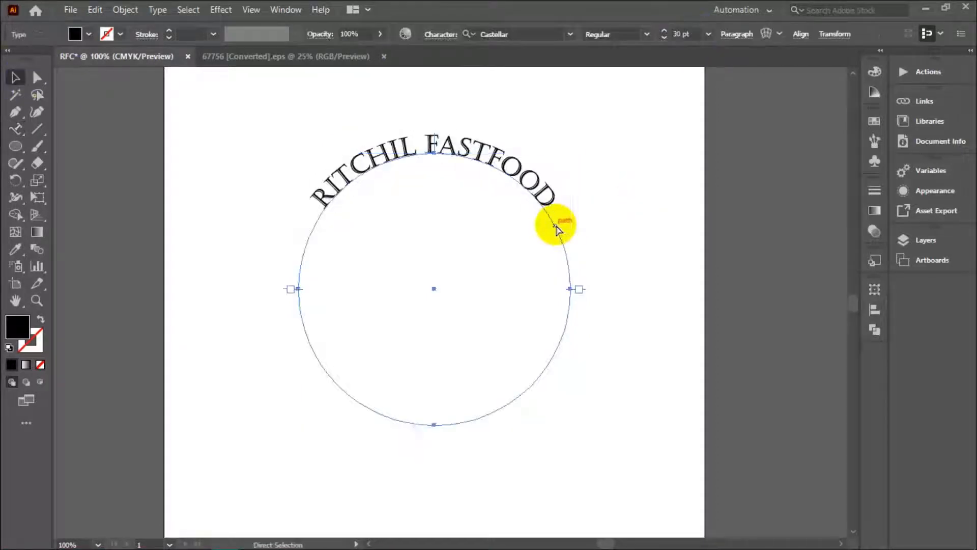
pyautogui.click(616, 255)
pyautogui.hotkey('ctrl', 'z')
pyautogui.click(550, 196)
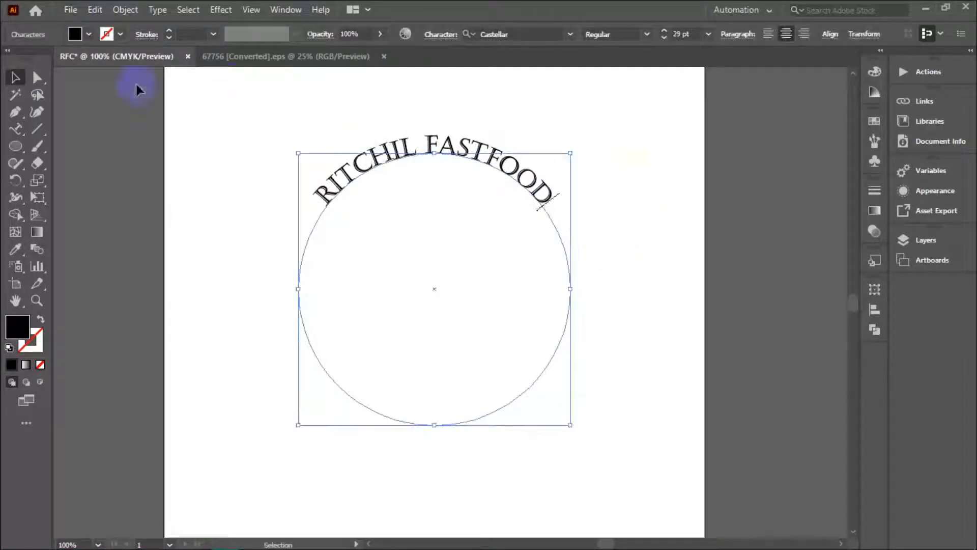
# Step: Set the font size of the whole RITCHIL FASTFOOD text to 30 pt
pyautogui.click(16, 129)
pyautogui.tripleClick(320, 194)
pyautogui.scroll(1, 680, 36)
pyautogui.click(16, 78)
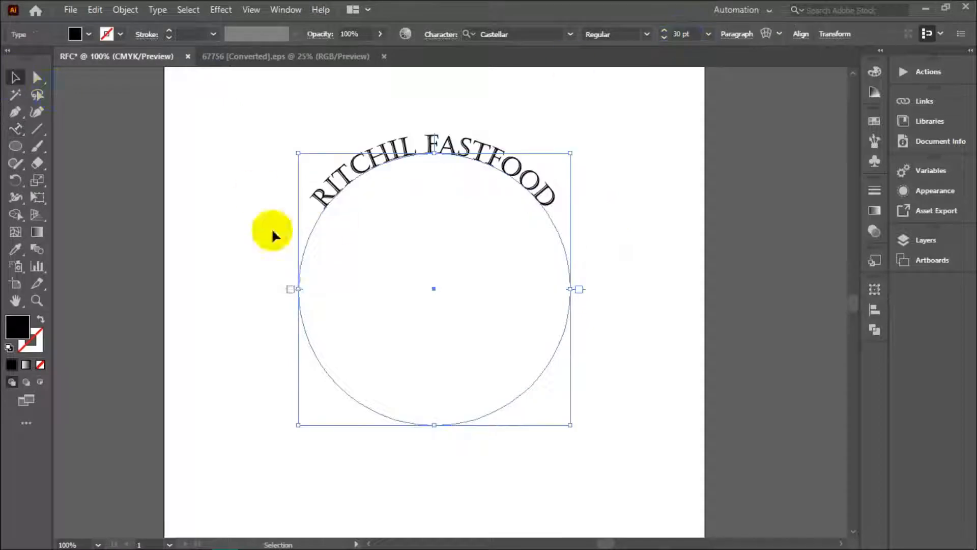
# Step: Copy the arched text and paste the duplicate directly in front of the original
pyautogui.click(70, 10)
pyautogui.moveTo(95, 9)
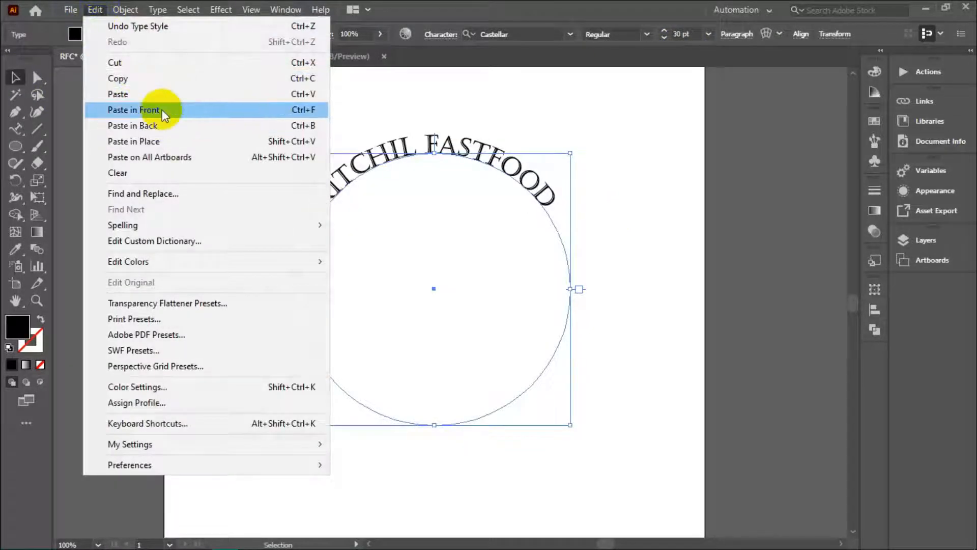
pyautogui.click(613, 273)
pyautogui.click(540, 186)
# Step: Try to flip the duplicated text inside the circle at the bottom, and undo the moves
pyautogui.moveTo(436, 131); pyautogui.dragTo(437, 361)
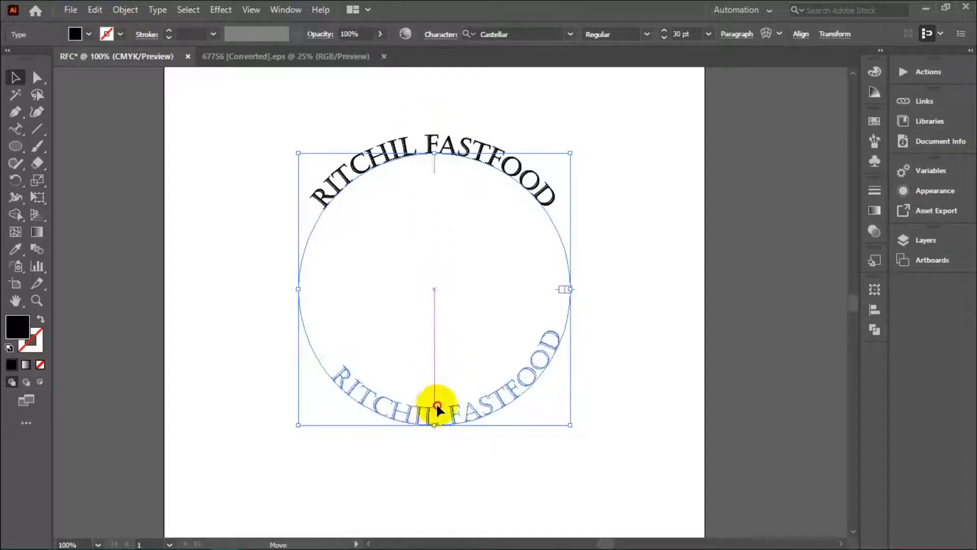
pyautogui.moveTo(431, 414); pyautogui.dragTo(418, 414)
pyautogui.hotkey('ctrl', 'z')
pyautogui.moveTo(434, 130); pyautogui.dragTo(438, 171)
pyautogui.hotkey('ctrl', 'z')
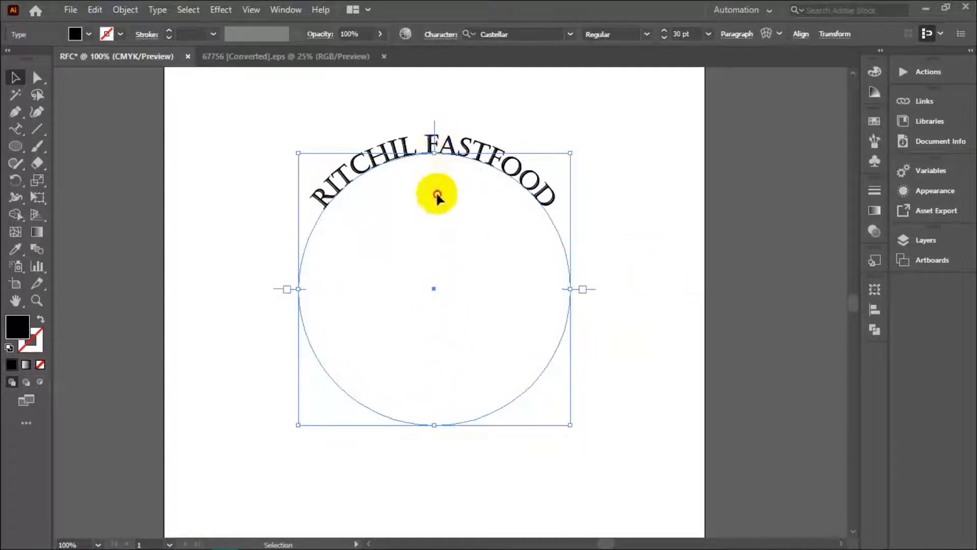
# Step: Flip the duplicated text to the inside of the circle and centre it along the bottom arc
pyautogui.click(523, 95)
pyautogui.click(566, 264)
pyautogui.moveTo(438, 194); pyautogui.dragTo(439, 195)
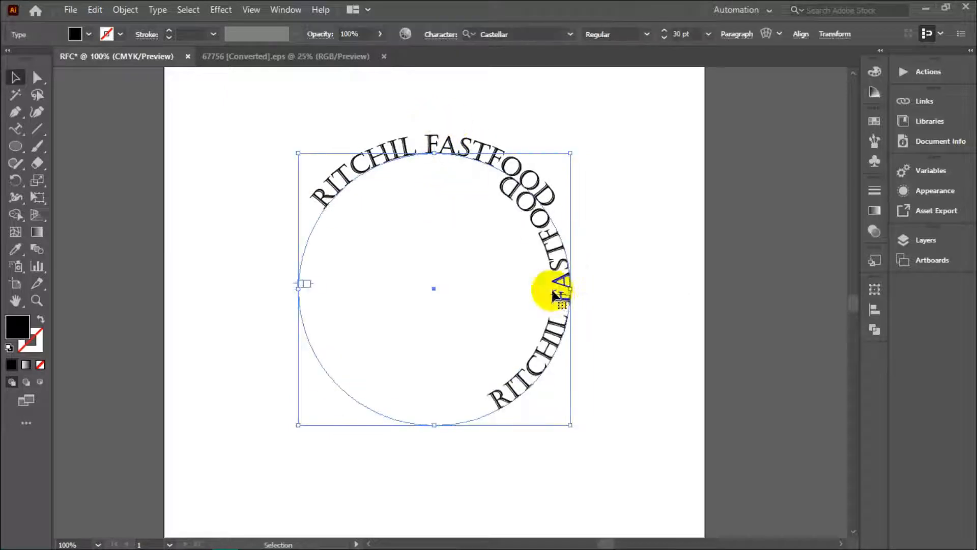
pyautogui.moveTo(554, 293); pyautogui.dragTo(437, 372)
pyautogui.click(634, 351)
pyautogui.scroll(1, 552, 432)
pyautogui.scroll(-1, 553, 432)
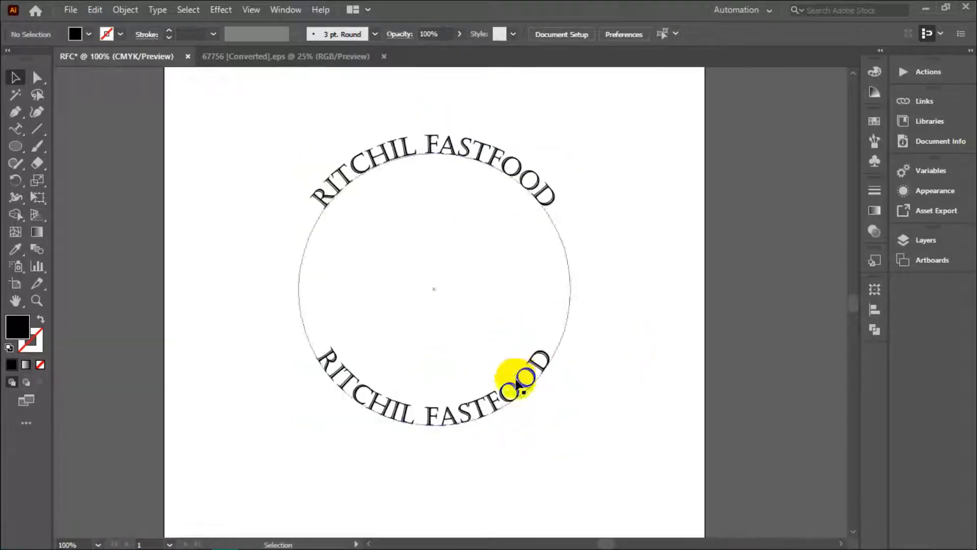
# Step: Replace the wording of the bottom path text with CORNER
pyautogui.click(16, 129)
pyautogui.click(512, 400)
pyautogui.press('Return')
pyautogui.click(529, 377)
pyautogui.hotkey('ctrl', 'a')
pyautogui.write('COR')
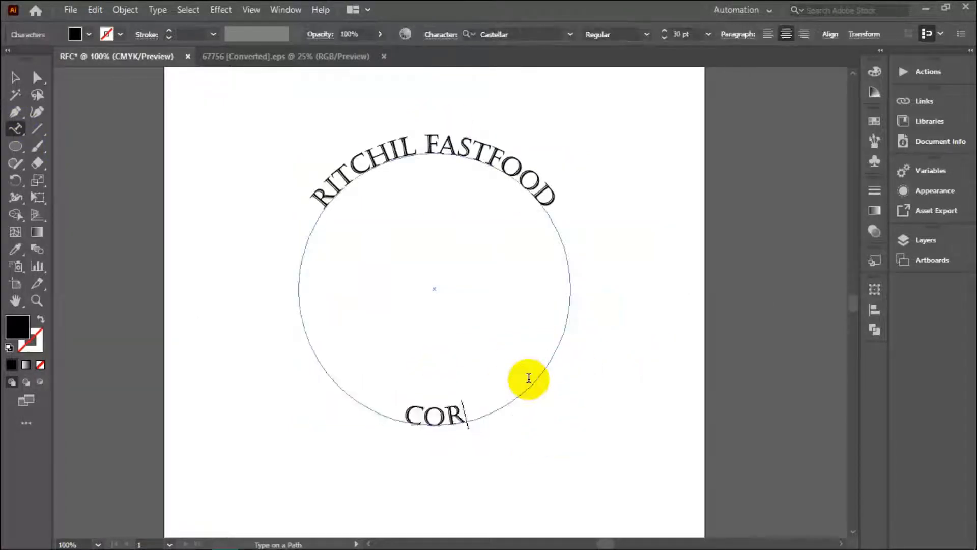
pyautogui.write('NER')
# Step: Delete FASTFOOD from the upper text and insert it before CORNER in the bottom text, separated by a space
pyautogui.moveTo(559, 203); pyautogui.dragTo(467, 153)
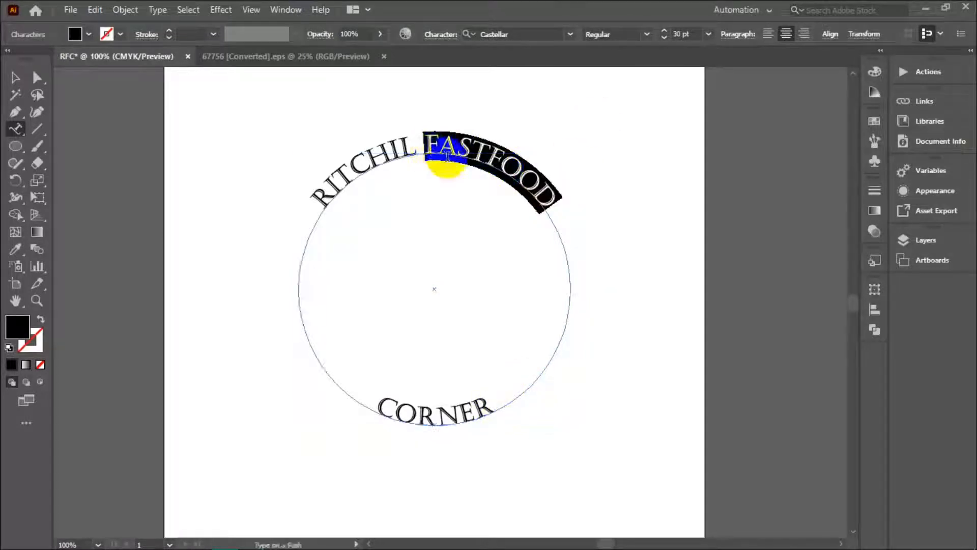
pyautogui.press('BackSpace')
pyautogui.click(392, 407)
pyautogui.write('FASTFOOD')
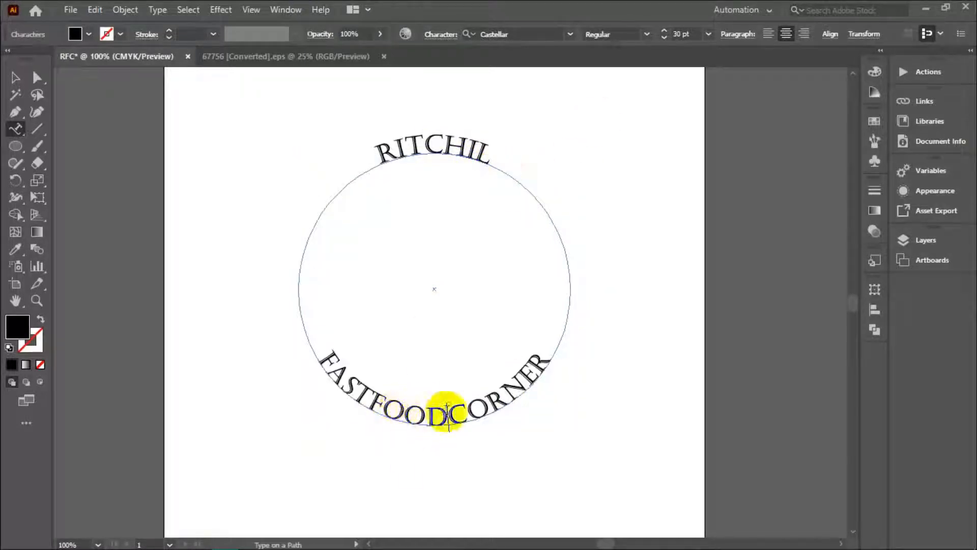
pyautogui.moveTo(327, 352); pyautogui.dragTo(597, 336)
# Step: Try larger font sizes on the upper RITCHIL text and return it to 30 pt
pyautogui.moveTo(489, 146); pyautogui.dragTo(374, 153)
pyautogui.scroll(9, 694, 34)
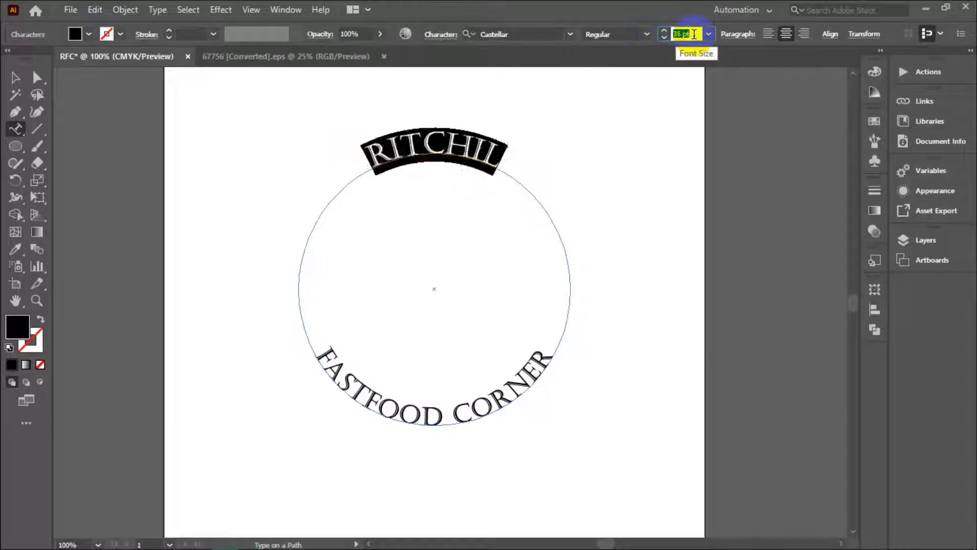
pyautogui.scroll(2, 694, 34)
pyautogui.scroll(-8, 695, 34)
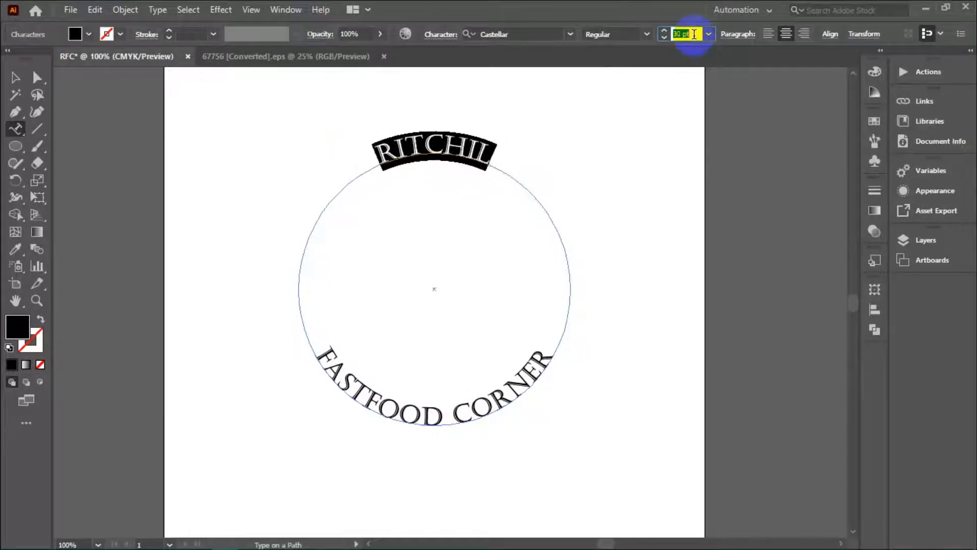
# Step: Set the baseline shift of the FASTFOOD CORNER text to -22 pt so it sits outside the circle path
pyautogui.moveTo(553, 352); pyautogui.dragTo(321, 374)
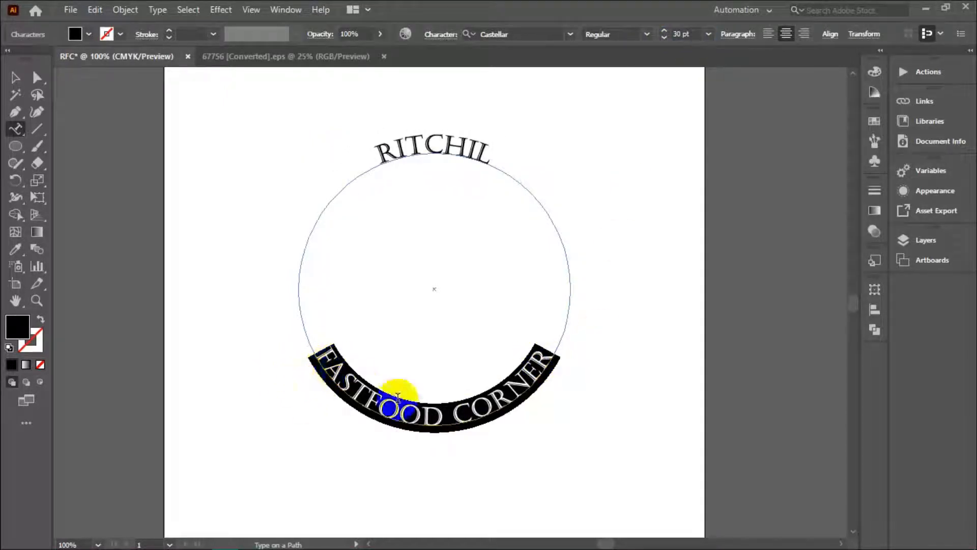
pyautogui.scroll(-1, 398, 398)
pyautogui.click(442, 41)
pyautogui.click(338, 160)
pyautogui.scroll(5, 341, 161)
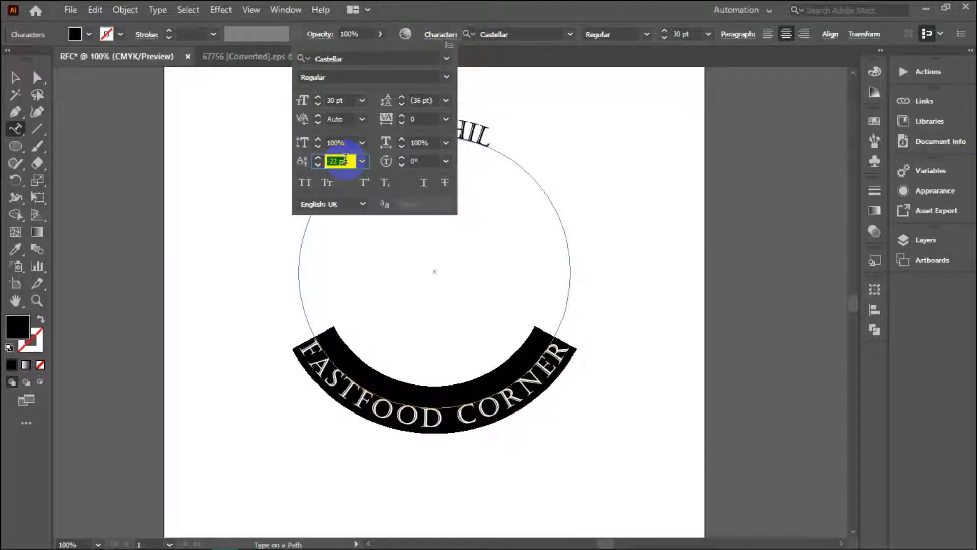
pyautogui.click(439, 32)
pyautogui.press('Escape')
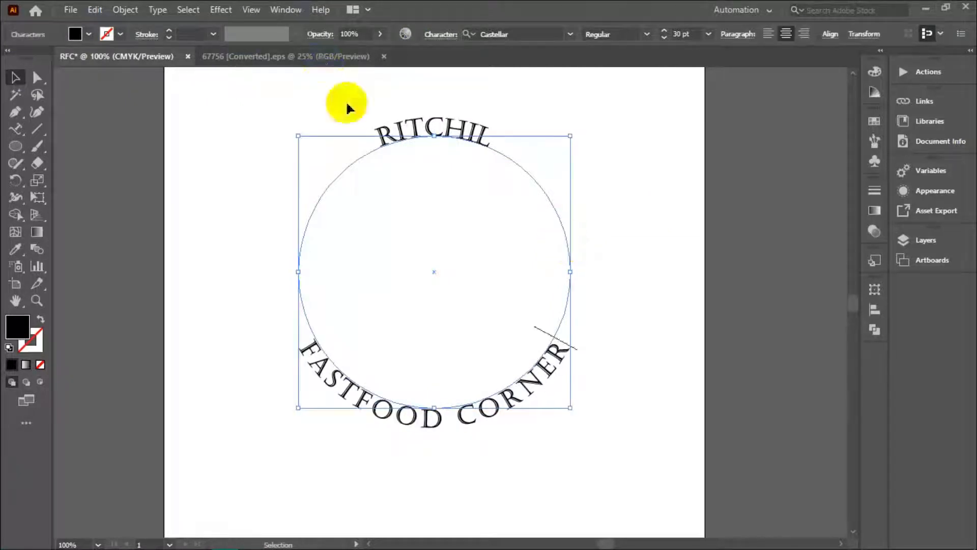
# Step: Draw a larger concentric circle around both texts and swap its fill and stroke to leave a black outline only
pyautogui.click(37, 346)
pyautogui.moveTo(435, 271); pyautogui.dragTo(598, 358)
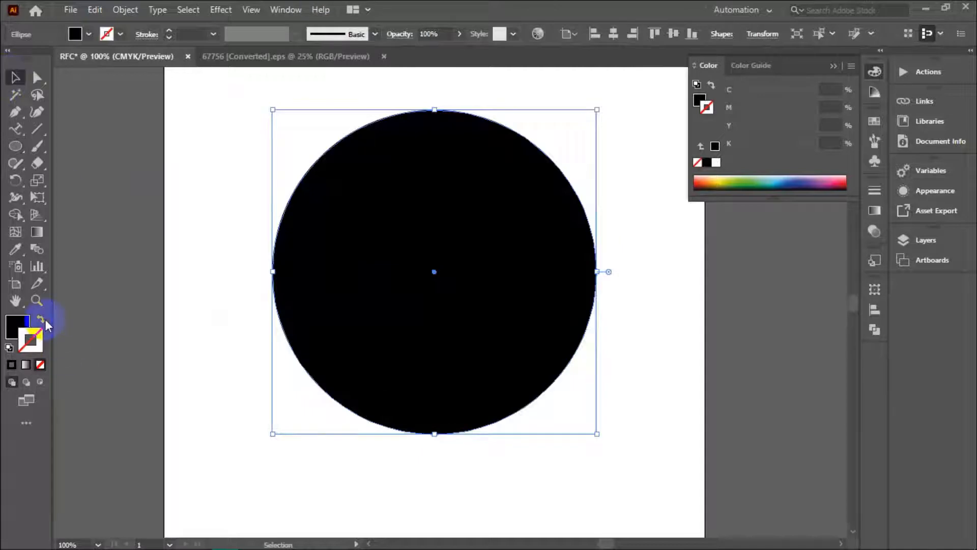
pyautogui.click(42, 319)
# Step: Set the outer circle's stroke to 10 pt and enlarge the circle slightly from its centre
pyautogui.scroll(9, 201, 35)
pyautogui.click(164, 152)
pyautogui.click(549, 157)
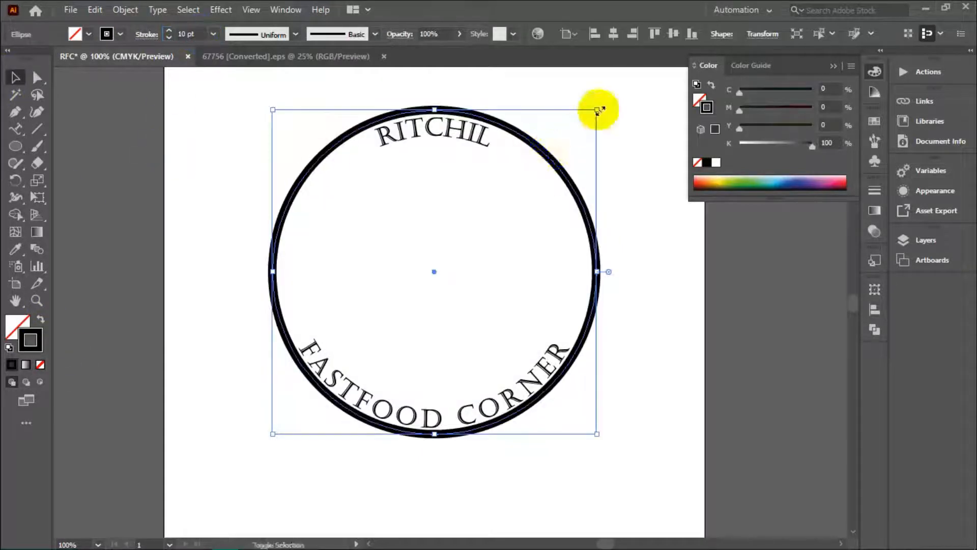
pyautogui.moveTo(600, 111); pyautogui.dragTo(606, 105)
pyautogui.click(646, 149)
# Step: Increase the font size of the upper RITCHIL text to 40 pt
pyautogui.click(15, 129)
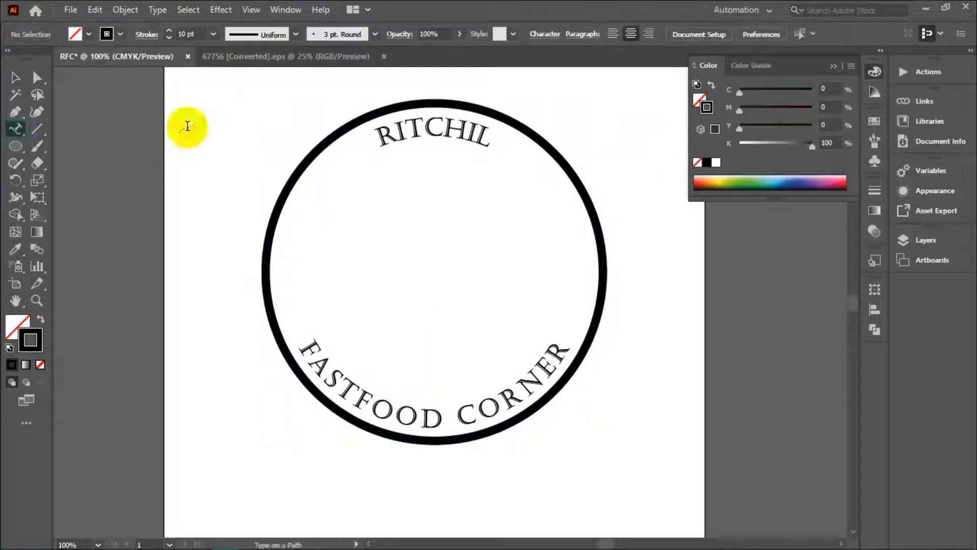
pyautogui.moveTo(377, 137); pyautogui.dragTo(486, 145)
pyautogui.scroll(10, 687, 34)
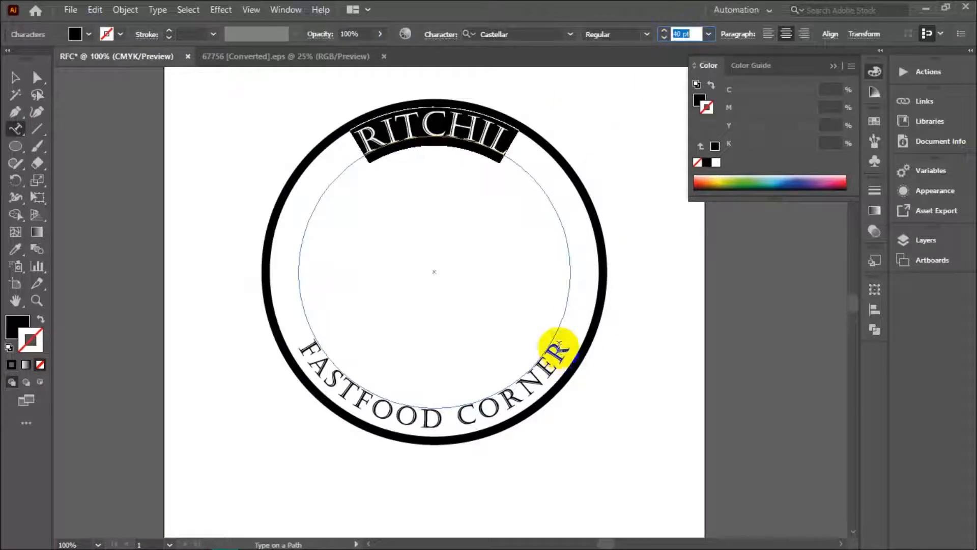
pyautogui.click(16, 78)
pyautogui.click(639, 139)
# Step: Enlarge the outer ring a little more from its centre to leave space around the larger RITCHIL text
pyautogui.click(584, 189)
pyautogui.moveTo(603, 103); pyautogui.dragTo(613, 96)
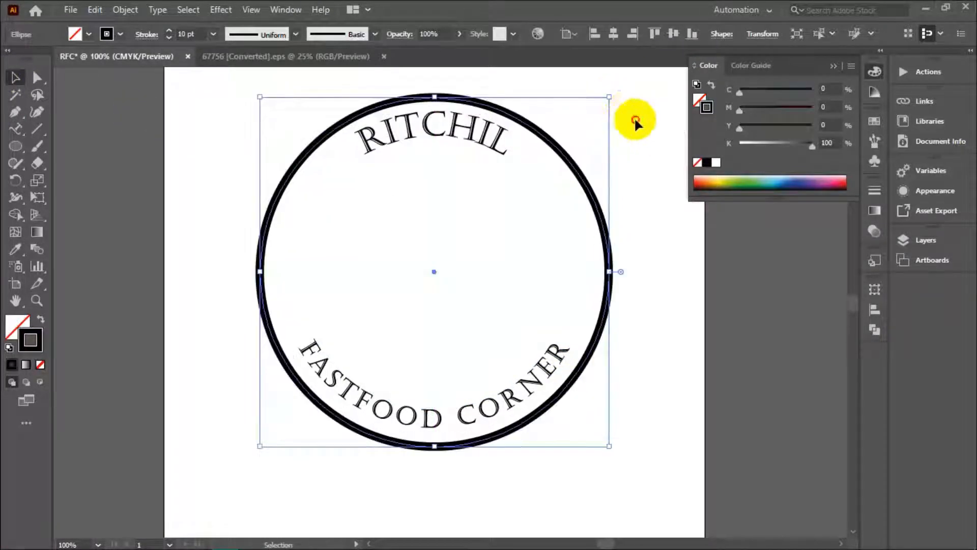
pyautogui.click(633, 120)
pyautogui.scroll(-1, 630, 123)
pyautogui.scroll(1, 620, 141)
pyautogui.scroll(1, 601, 140)
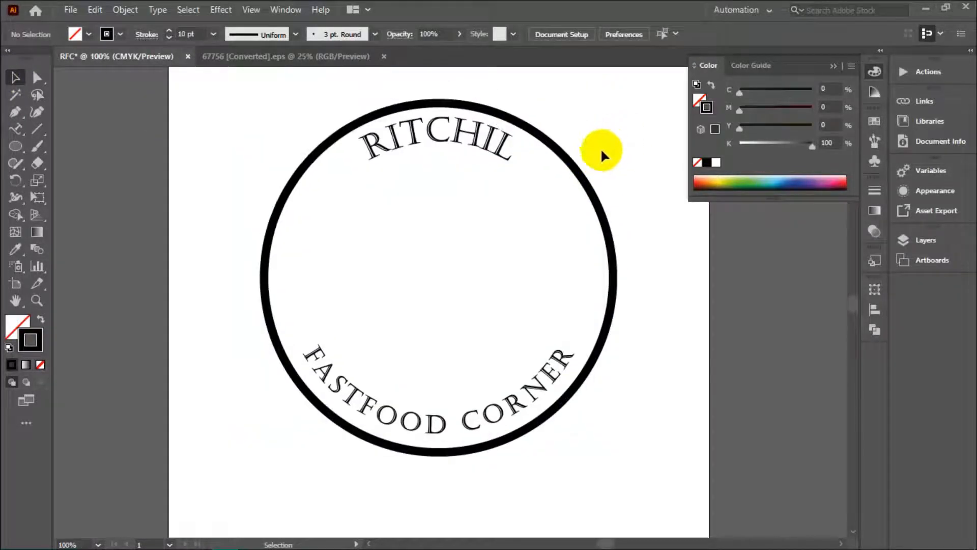
pyautogui.click(585, 181)
pyautogui.click(126, 9)
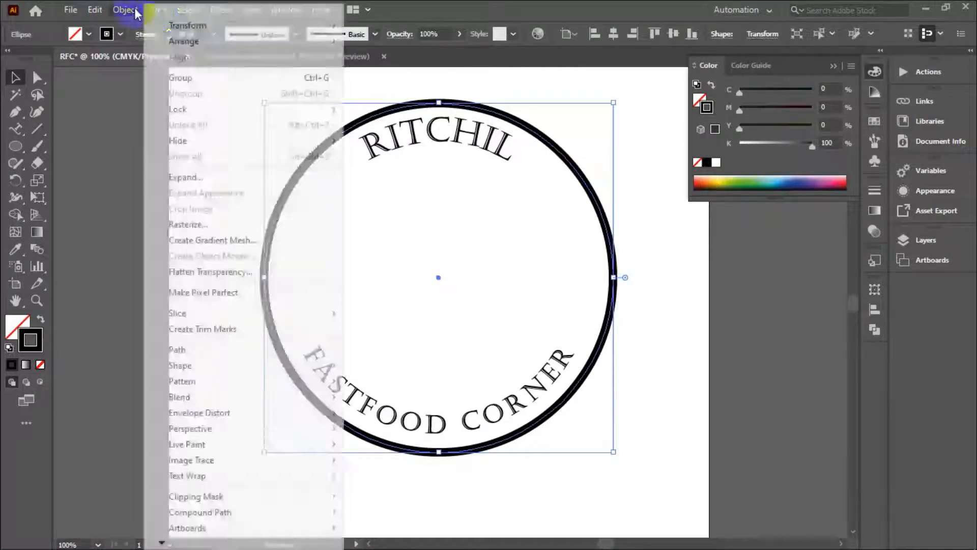
pyautogui.click(158, 141)
pyautogui.click(447, 362)
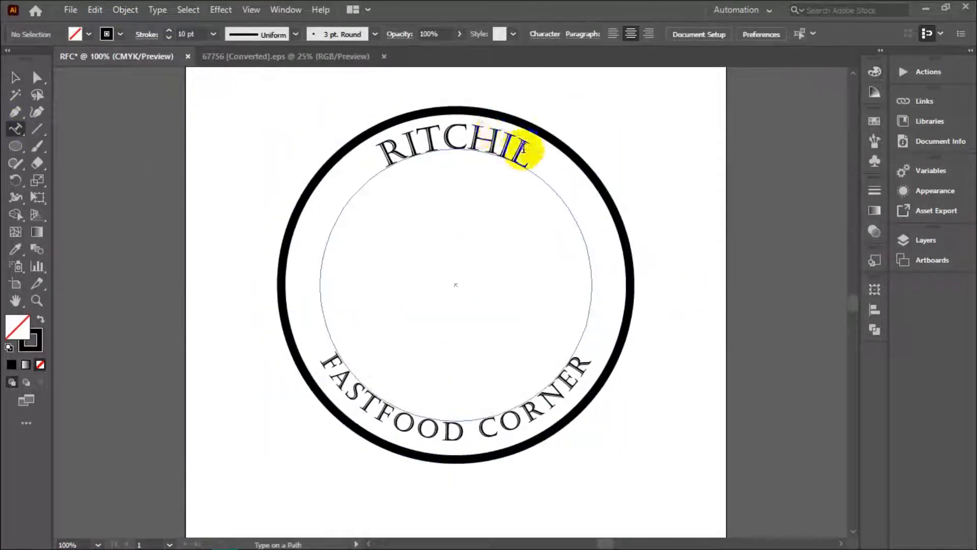
# Step: Set the curved RITCHIL text in TeX Gyre Adventor Bold with a tracking of 500
pyautogui.doubleClick(524, 138)
pyautogui.click(524, 34)
pyautogui.write('tex')
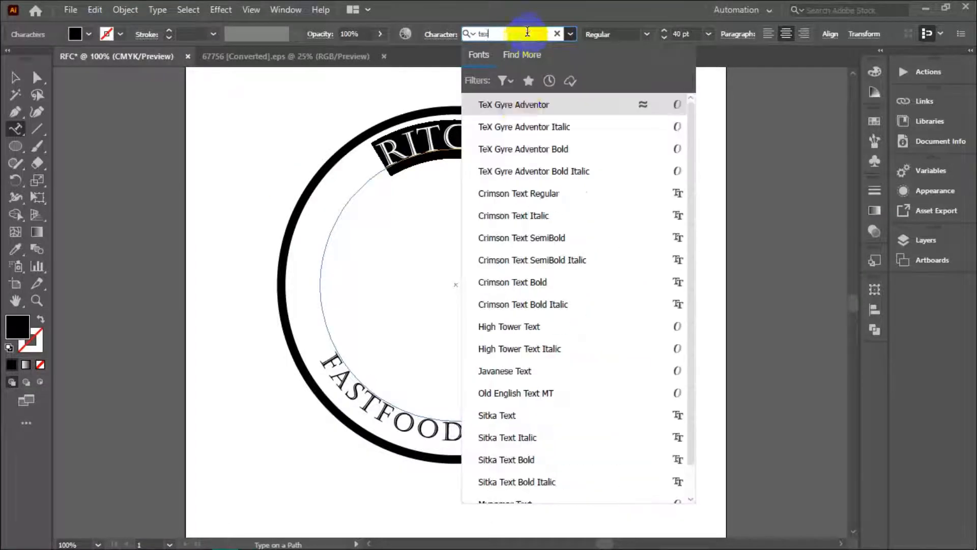
pyautogui.click(539, 152)
pyautogui.click(449, 36)
pyautogui.click(385, 119)
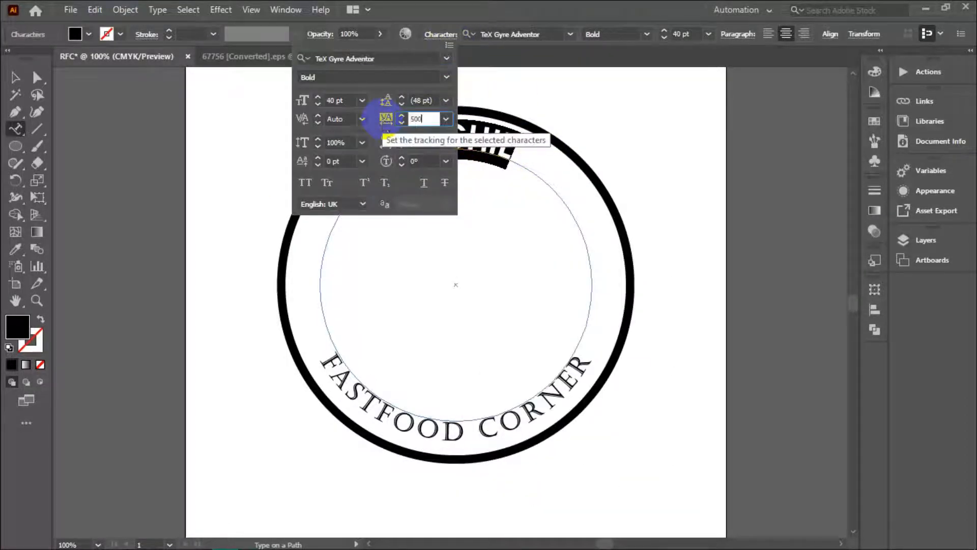
pyautogui.press('Return')
pyautogui.click(16, 78)
# Step: Set the curved FASTFOOD CORNER text in TeX Gyre Adventor Bold
pyautogui.click(552, 364)
pyautogui.scroll(-1, 555, 374)
pyautogui.scroll(1, 603, 383)
pyautogui.click(15, 129)
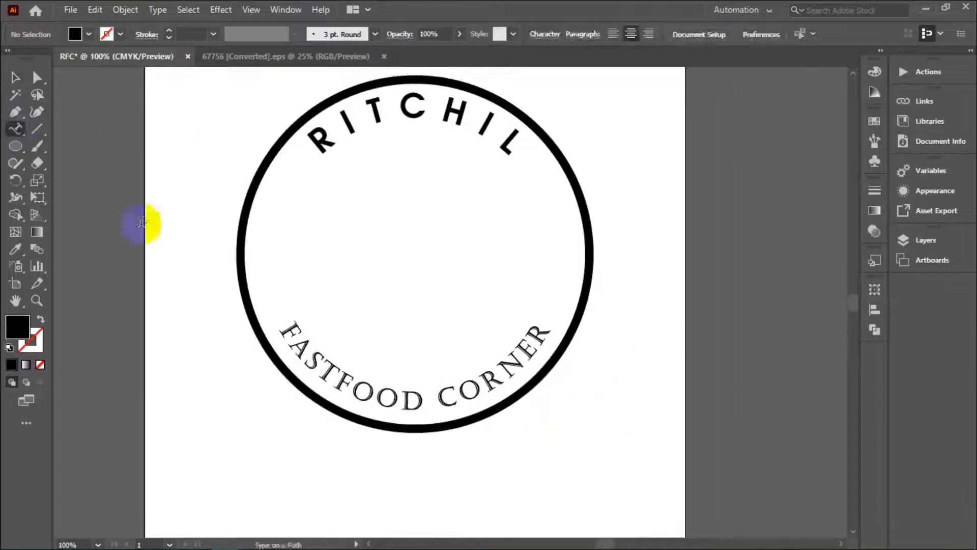
pyautogui.hotkey('ctrl', 'a')
pyautogui.click(509, 34)
pyautogui.click(552, 105)
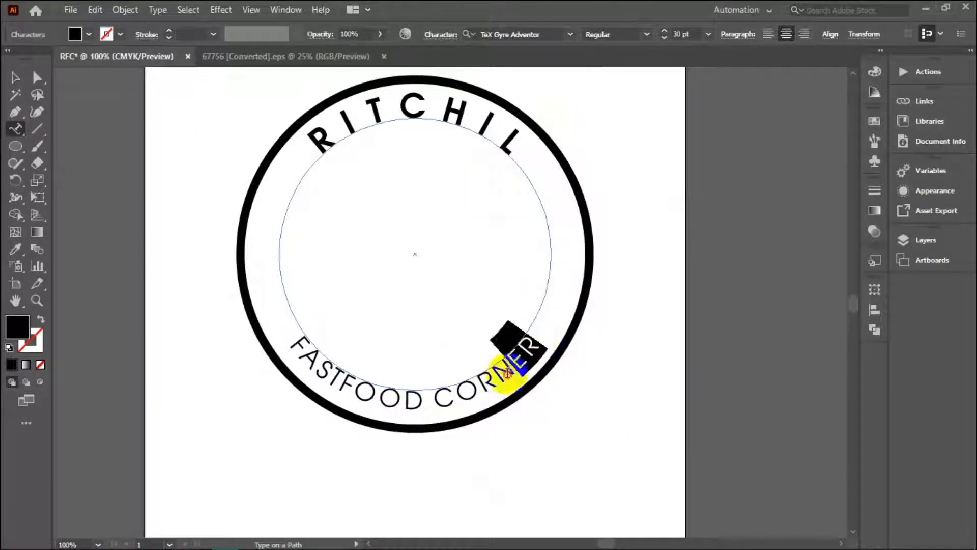
pyautogui.moveTo(508, 374); pyautogui.dragTo(294, 347)
pyautogui.click(647, 34)
pyautogui.click(631, 81)
pyautogui.click(542, 339)
pyautogui.click(627, 301)
pyautogui.click(15, 77)
# Step: Add the text 30 in the middle of the circle and reduce its tracking
pyautogui.scroll(-1, 636, 254)
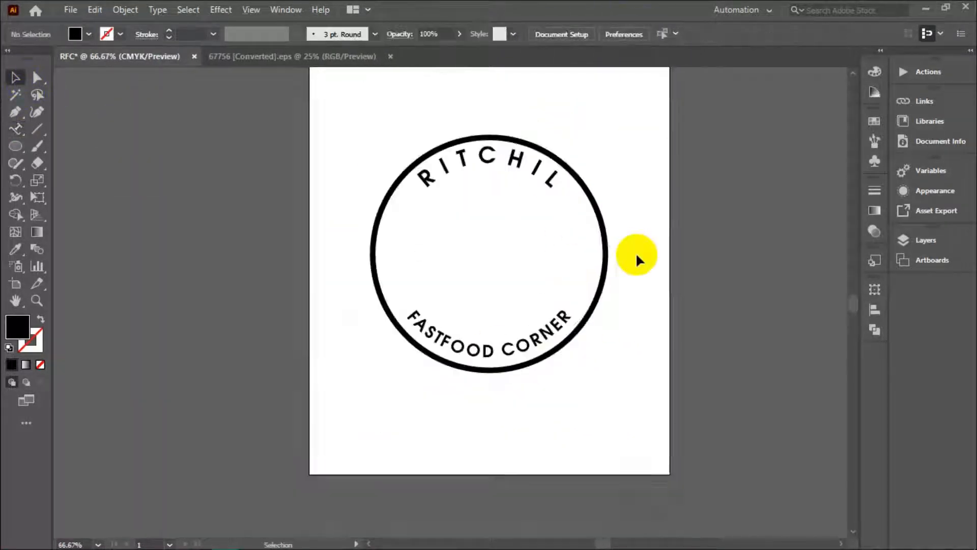
pyautogui.scroll(-1, 646, 275)
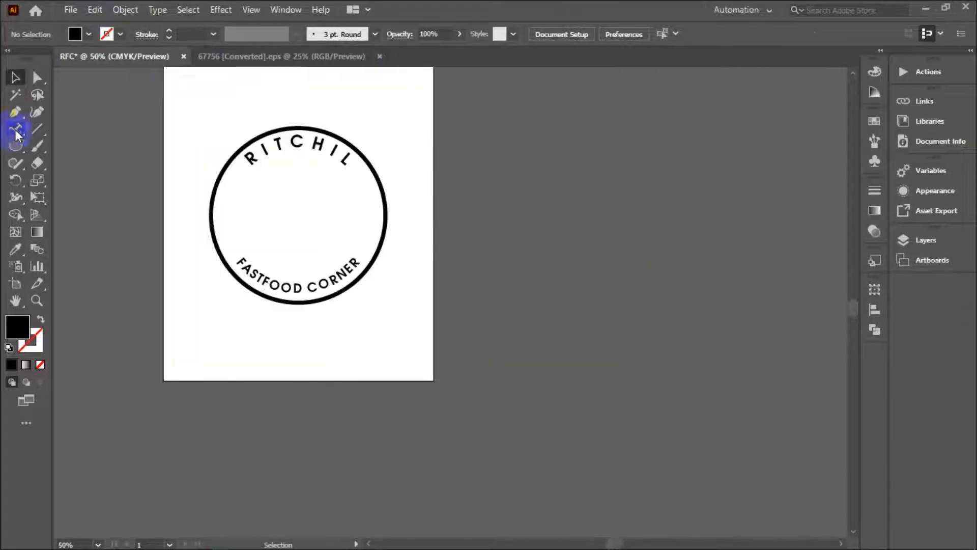
pyautogui.click(15, 129)
pyautogui.scroll(2, 281, 255)
pyautogui.click(346, 198)
pyautogui.write('30')
pyautogui.hotkey('ctrl', 'a')
pyautogui.click(440, 34)
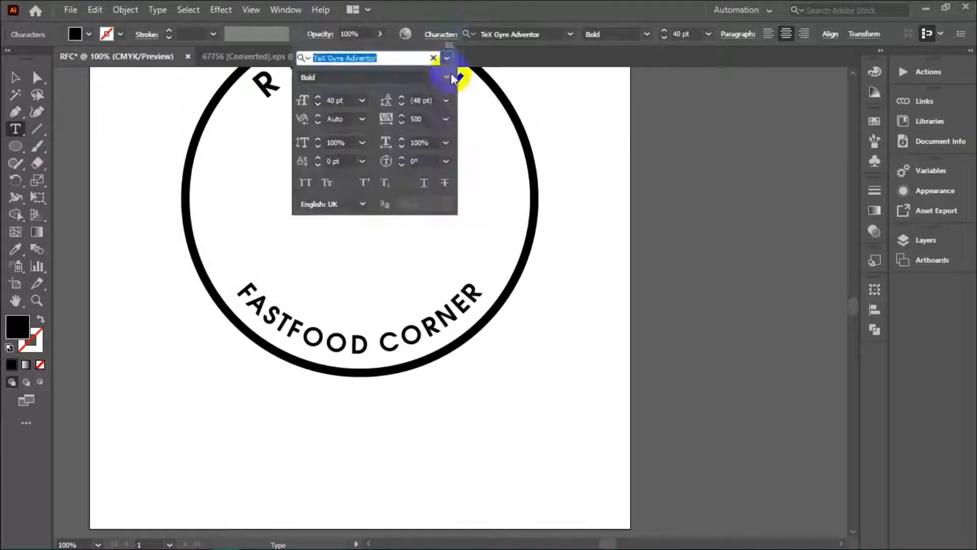
pyautogui.click(449, 118)
pyautogui.click(463, 234)
pyautogui.click(440, 34)
# Step: Scale the 30 up to about 157.5 pt and change its font to Agency FB Bold
pyautogui.click(15, 78)
pyautogui.moveTo(358, 210); pyautogui.dragTo(402, 289)
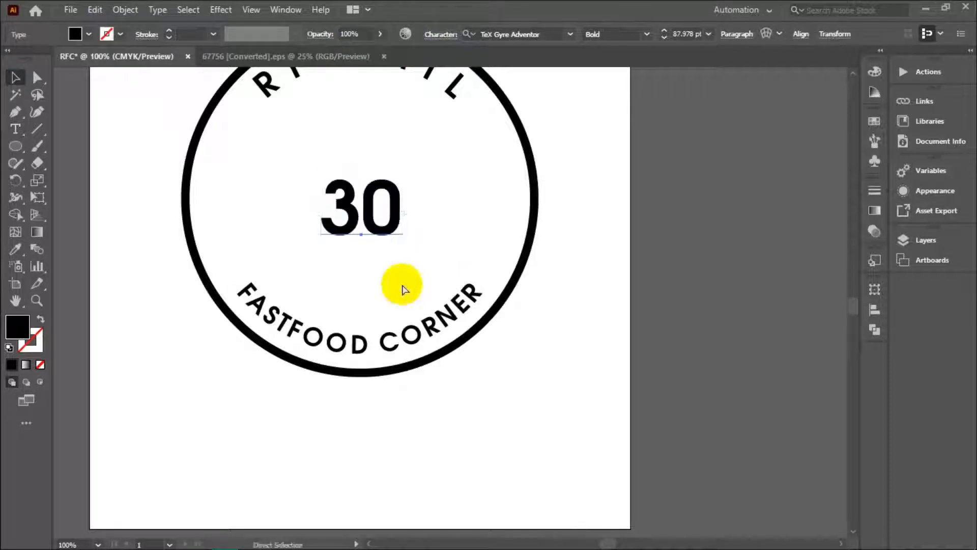
pyautogui.moveTo(404, 170); pyautogui.dragTo(435, 137)
pyautogui.write('agen')
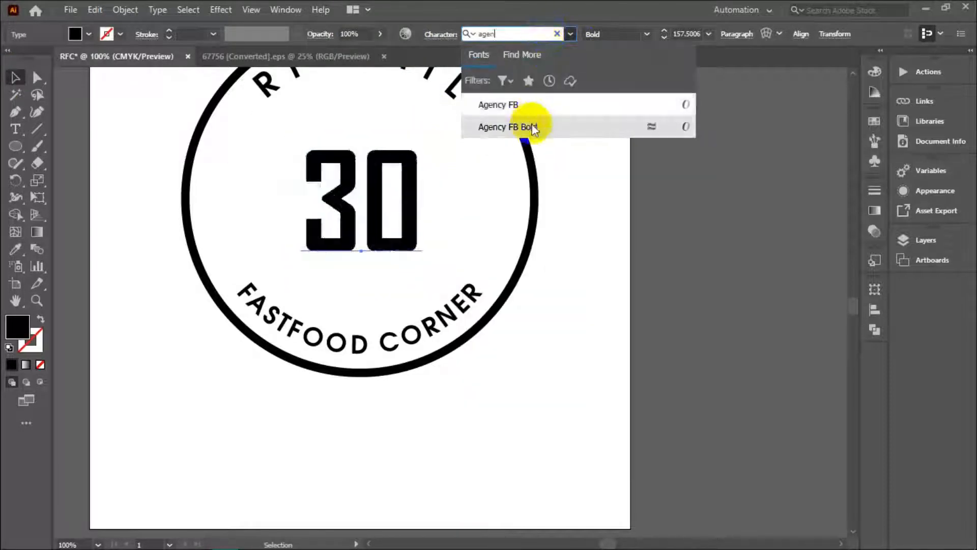
pyautogui.click(534, 127)
pyautogui.click(275, 459)
# Step: Align the 30 to the horizontal and vertical centre of the artboard
pyautogui.scroll(3, 405, 275)
pyautogui.click(405, 275)
pyautogui.click(800, 34)
pyautogui.click(682, 75)
pyautogui.click(771, 75)
pyautogui.click(560, 221)
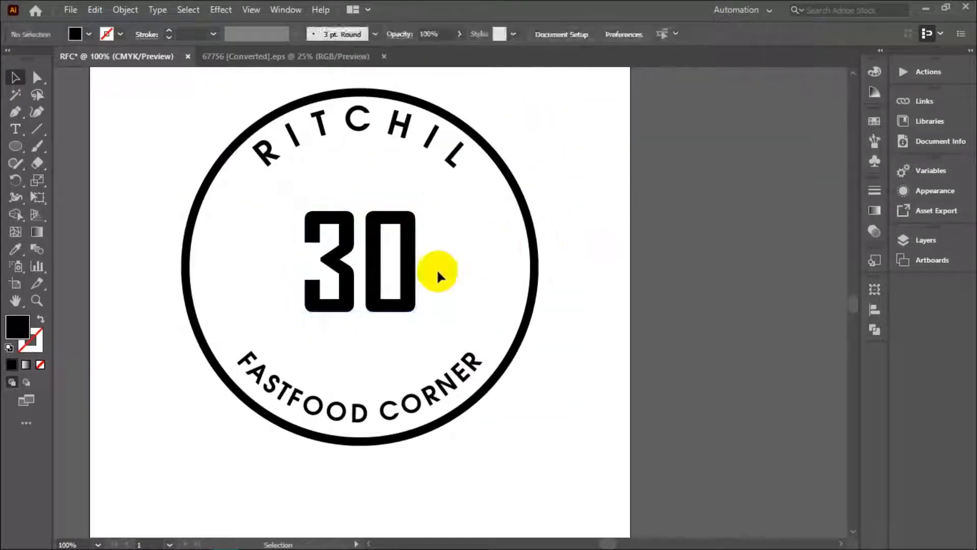
# Step: Enlarge the 30 further from its centre so it fills more of the circle
pyautogui.scroll(1, 393, 293)
pyautogui.click(406, 308)
pyautogui.moveTo(435, 360); pyautogui.dragTo(462, 389)
pyautogui.click(705, 324)
pyautogui.hotkey('ctrl', '1')
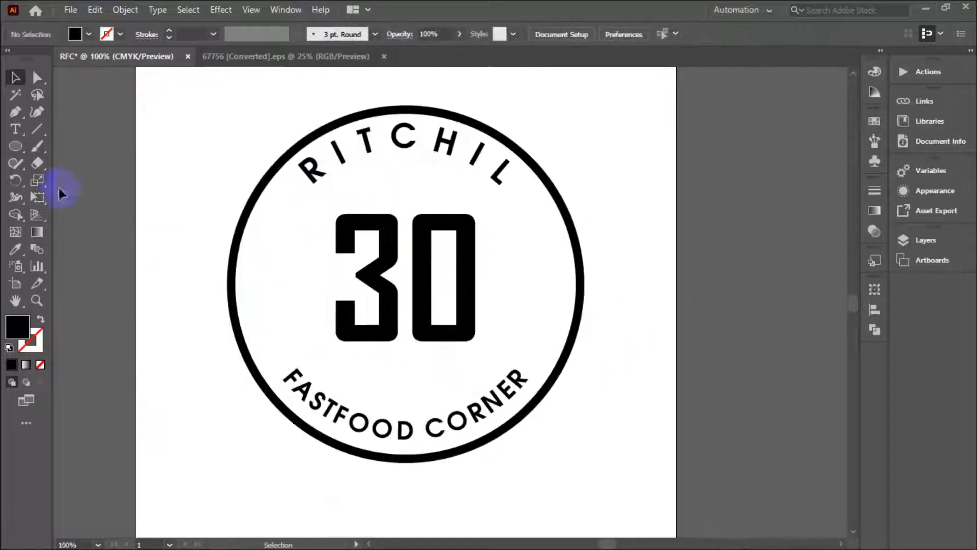
# Step: Draw a thin black rectangle across the middle of the whole ring and centre it horizontally and vertically
pyautogui.moveTo(208, 262); pyautogui.dragTo(625, 302)
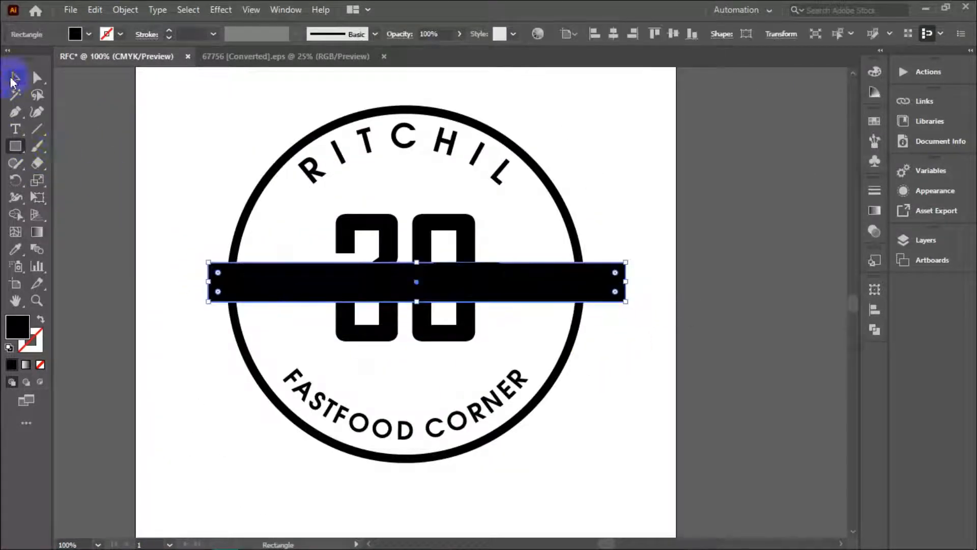
pyautogui.click(674, 33)
pyautogui.keyDown('shift'); pyautogui.click(575, 242); pyautogui.keyUp('shift')
# Step: Expand the outer circle's 10 pt stroke into a filled ring shape
pyautogui.click(559, 199)
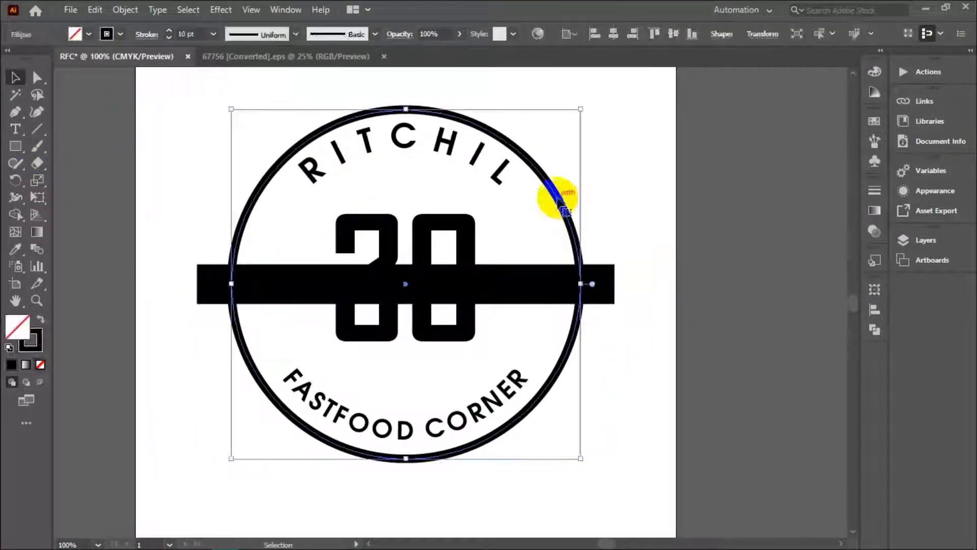
pyautogui.click(125, 10)
pyautogui.click(188, 177)
pyautogui.click(468, 367)
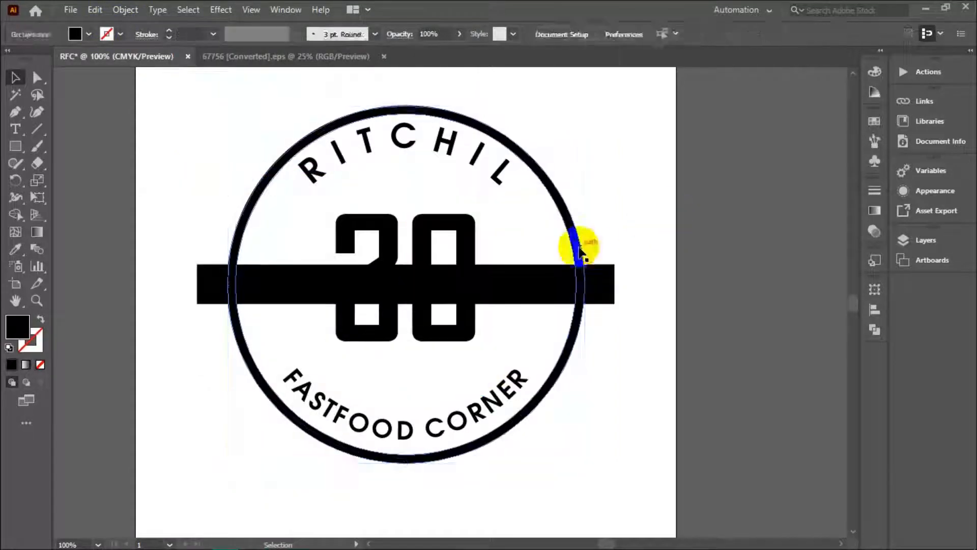
# Step: Divide the expanded ring and the horizontal bar with the Pathfinder and ungroup the resulting pieces
pyautogui.keyDown('shift'); pyautogui.click(603, 284); pyautogui.keyUp('shift')
pyautogui.click(876, 329)
pyautogui.click(708, 359)
pyautogui.click(649, 326)
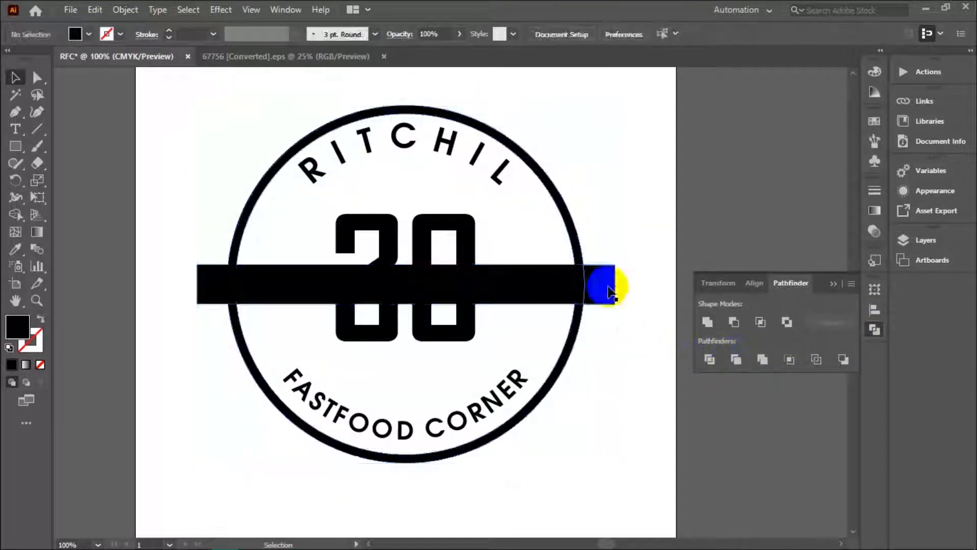
pyautogui.rightClick(598, 284)
pyautogui.click(639, 404)
# Step: Delete all pieces of the horizontal bar, including the ring segments it crosses, to leave a gap on each side of the ring
pyautogui.click(626, 310)
pyautogui.click(600, 284)
pyautogui.keyDown('shift'); pyautogui.click(563, 283); pyautogui.keyUp('shift')
pyautogui.scroll(3, 601, 307)
pyautogui.keyDown('shift'); pyautogui.click(536, 256); pyautogui.keyUp('shift')
pyautogui.scroll(-4, 536, 256)
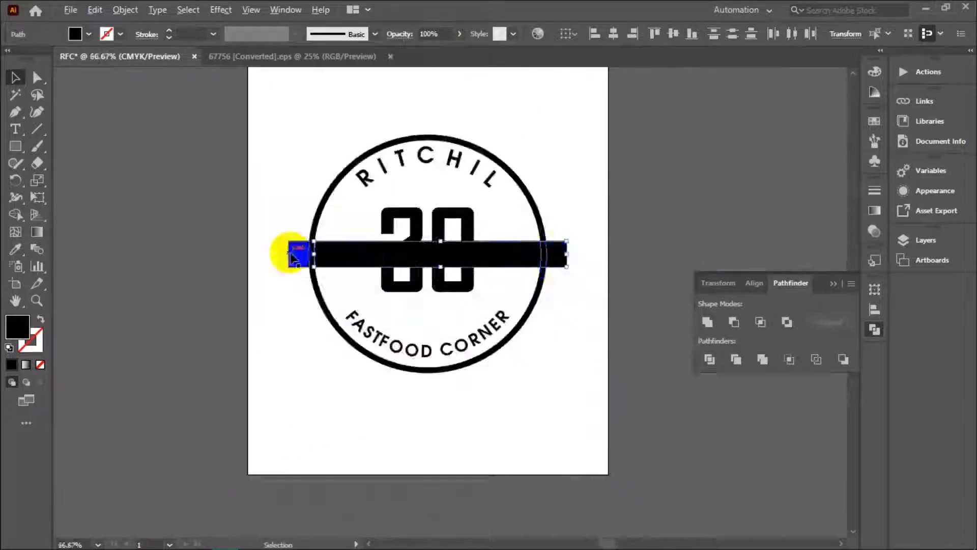
pyautogui.scroll(3, 291, 253)
pyautogui.keyDown('shift'); pyautogui.click(347, 265); pyautogui.keyUp('shift')
pyautogui.press('Delete')
pyautogui.scroll(-2, 429, 218)
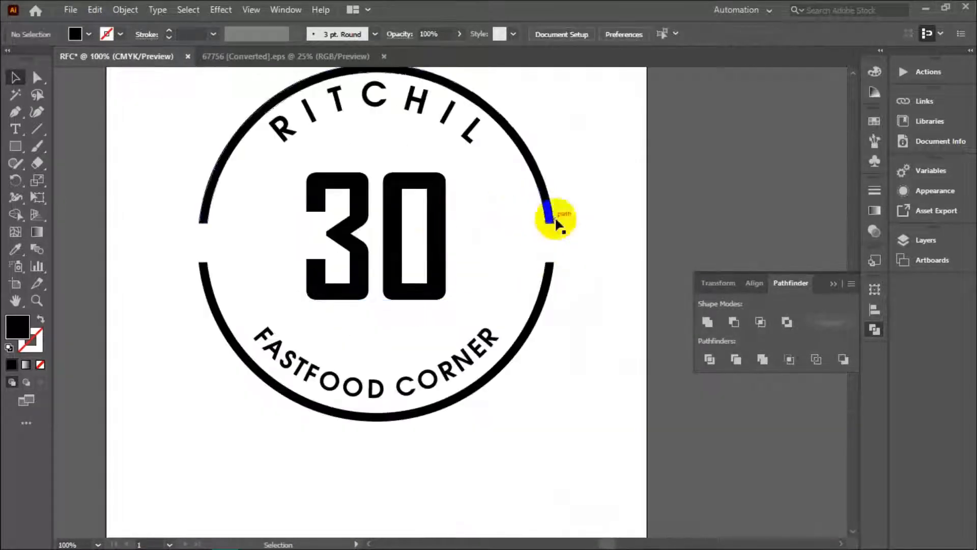
pyautogui.scroll(1, 556, 218)
pyautogui.click(791, 285)
# Step: Add the text TRD in 40 pt Agency FB Bold at the ring's left gap
pyautogui.scroll(-2, 566, 235)
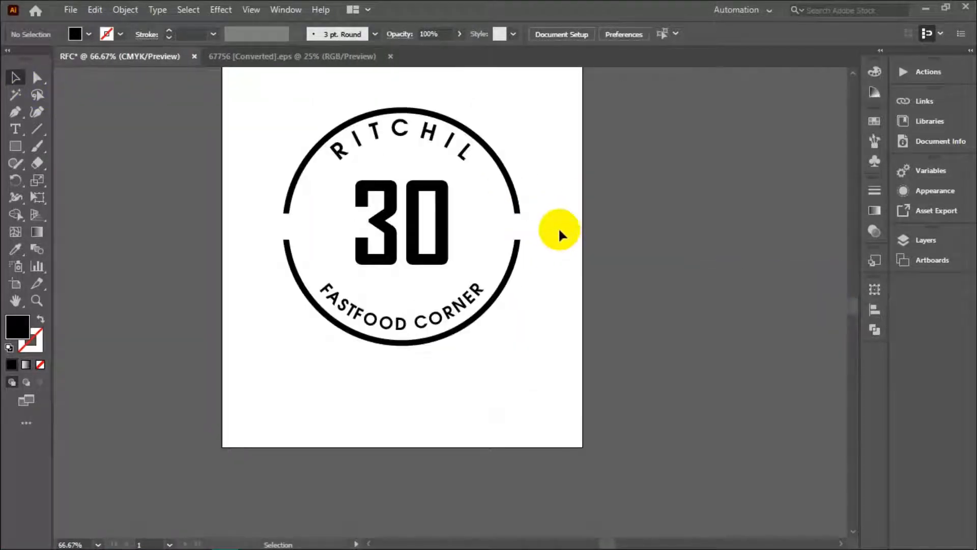
pyautogui.click(17, 129)
pyautogui.scroll(2, 283, 243)
pyautogui.click(261, 204)
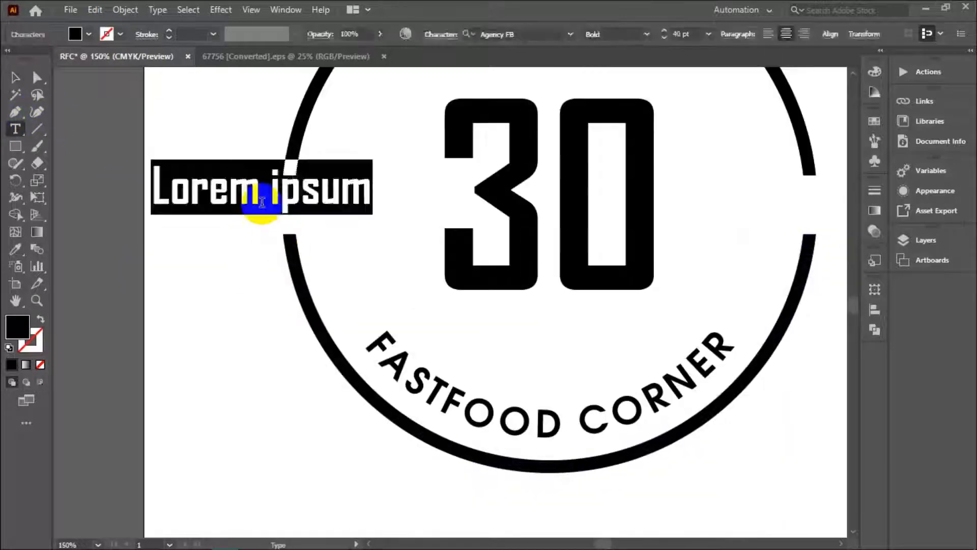
pyautogui.click(16, 77)
pyautogui.moveTo(191, 188); pyautogui.dragTo(231, 203)
pyautogui.doubleClick(350, 208)
pyautogui.hotkey('ctrl', 'a')
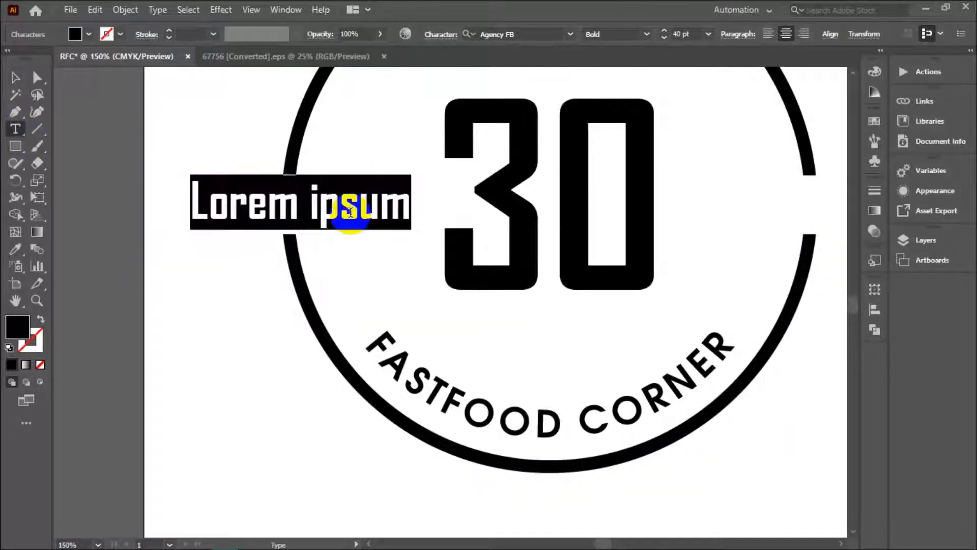
pyautogui.write('TRD')
pyautogui.press('Escape')
pyautogui.scroll(-2, 292, 198)
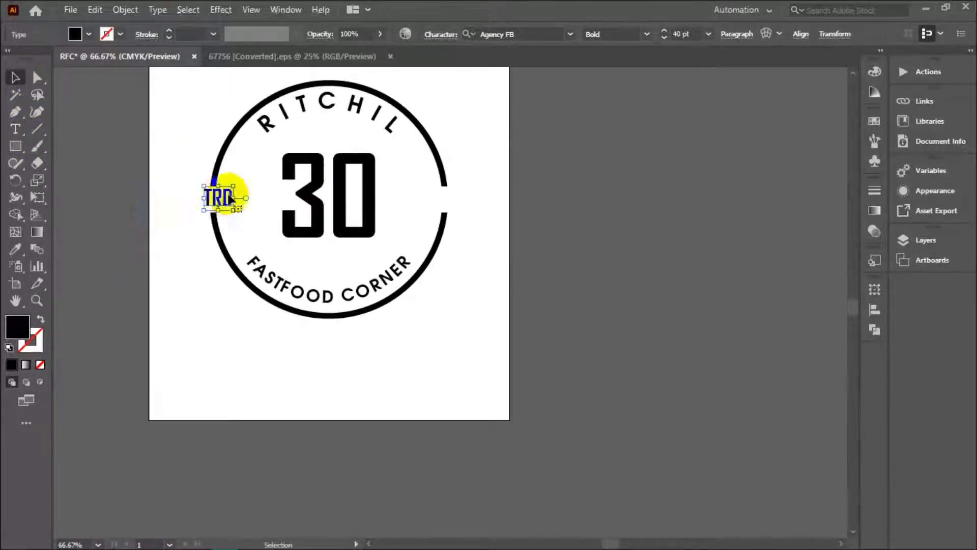
# Step: Duplicate the TRD text into the ring's right gap and change the copy to MRK
pyautogui.moveTo(218, 197); pyautogui.dragTo(450, 202)
pyautogui.doubleClick(441, 199)
pyautogui.hotkey('ctrl', 'a')
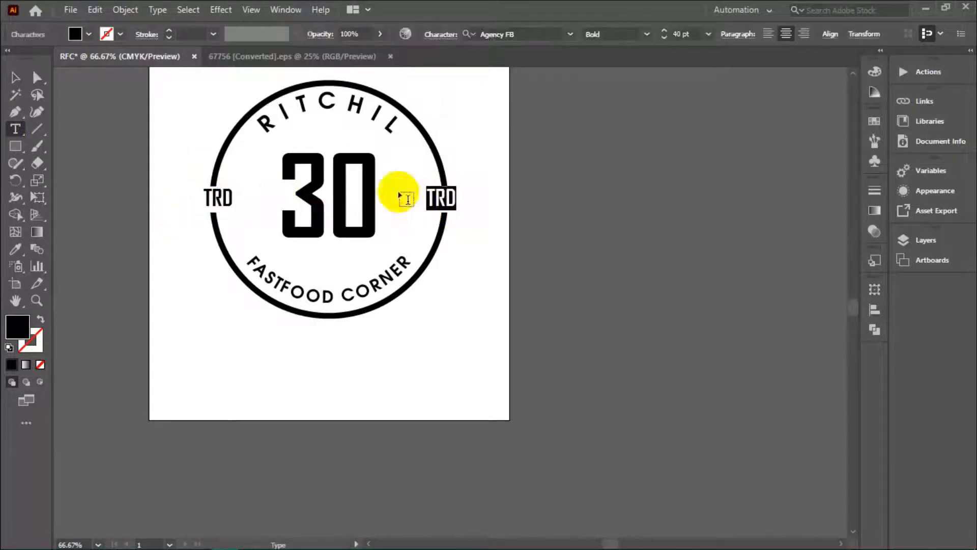
pyautogui.press('Escape')
pyautogui.scroll(1, 118, 158)
# Step: Align the TRD and MRK texts to each other by their vertical centres
pyautogui.click(266, 222)
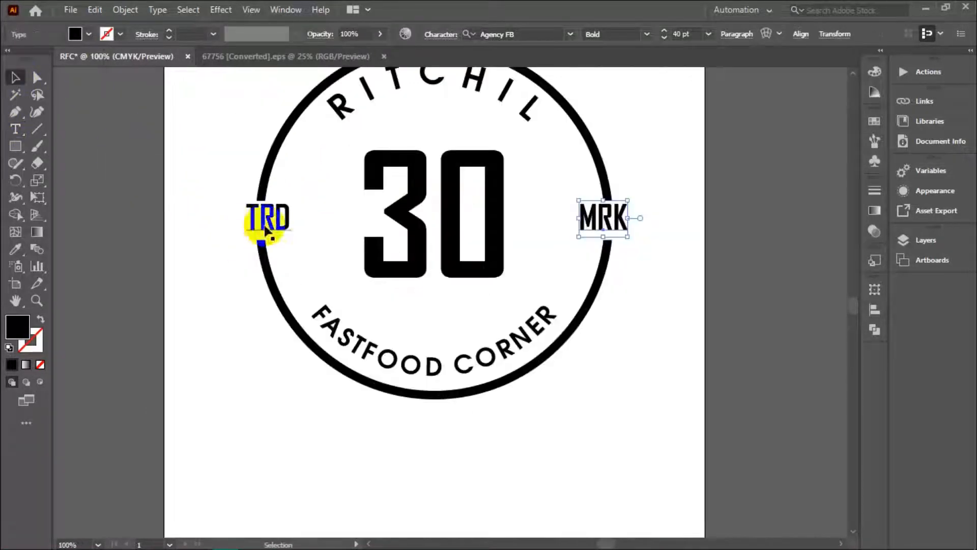
pyautogui.keyDown('shift'); pyautogui.click(607, 220); pyautogui.keyUp('shift')
pyautogui.click(830, 34)
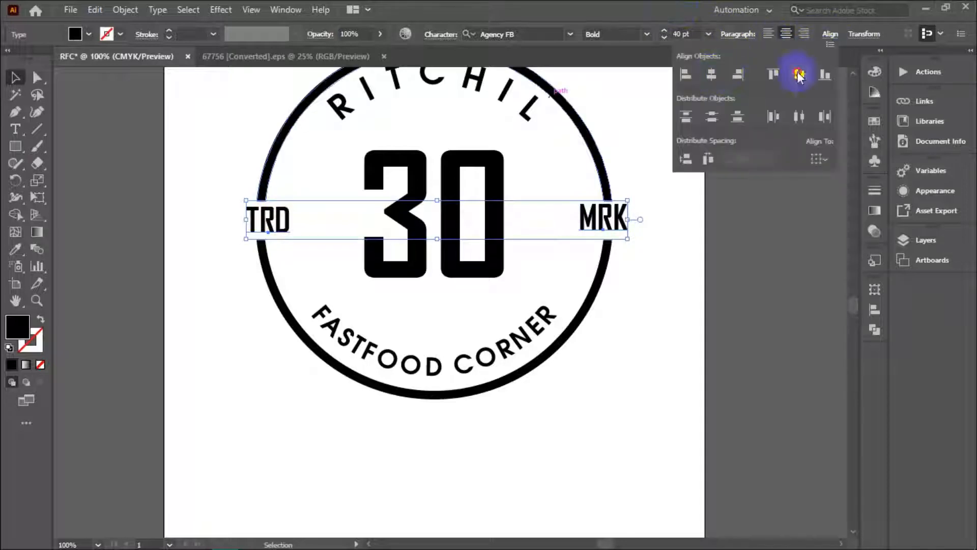
pyautogui.click(798, 75)
# Step: Nudge TRD and MRK outward so that each text sits centred in its gap in the ring
pyautogui.scroll(1, 276, 236)
pyautogui.moveTo(287, 219); pyautogui.dragTo(284, 223)
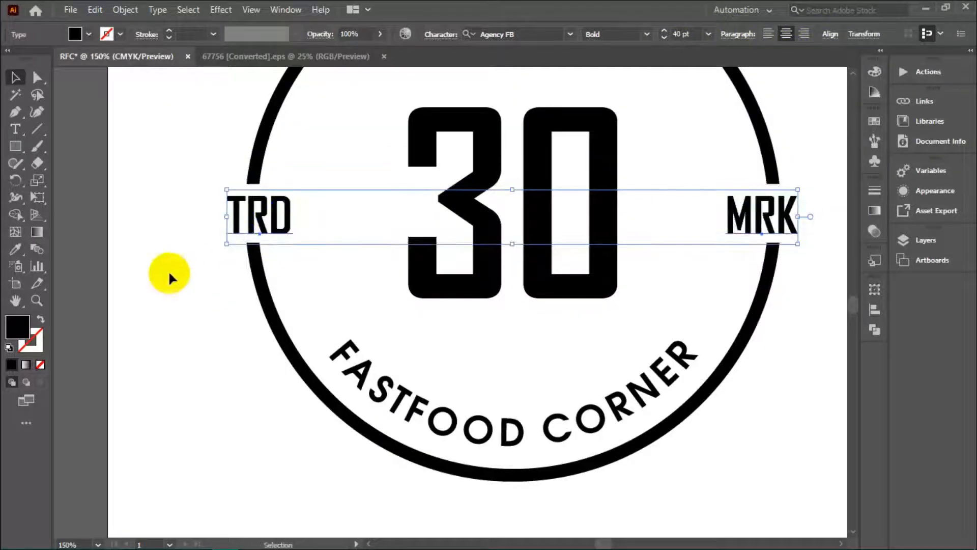
pyautogui.click(169, 271)
pyautogui.scroll(2, 783, 223)
pyautogui.moveTo(783, 223); pyautogui.dragTo(801, 222)
pyautogui.scroll(-2, 801, 223)
pyautogui.scroll(1, 268, 215)
pyautogui.click(269, 216)
pyautogui.scroll(2, 269, 216)
pyautogui.moveTo(270, 216); pyautogui.dragTo(261, 217)
pyautogui.scroll(-2, 262, 215)
pyautogui.click(198, 296)
# Step: Draw a closed triangular spike with the Pen tool from the ring end above MRK, pointing inward towards the 30
pyautogui.scroll(-1, 198, 297)
pyautogui.click(31, 116)
pyautogui.scroll(2, 758, 183)
pyautogui.click(763, 178)
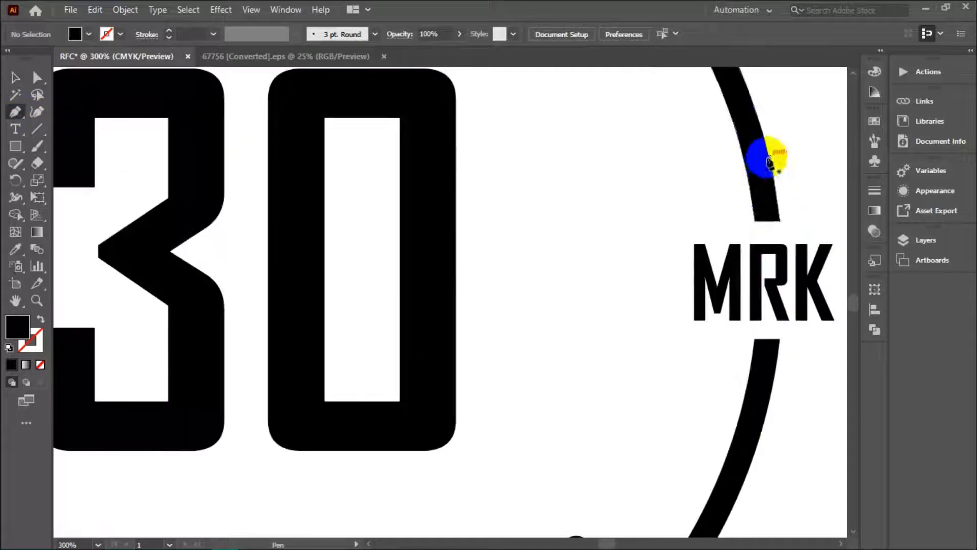
pyautogui.click(780, 220)
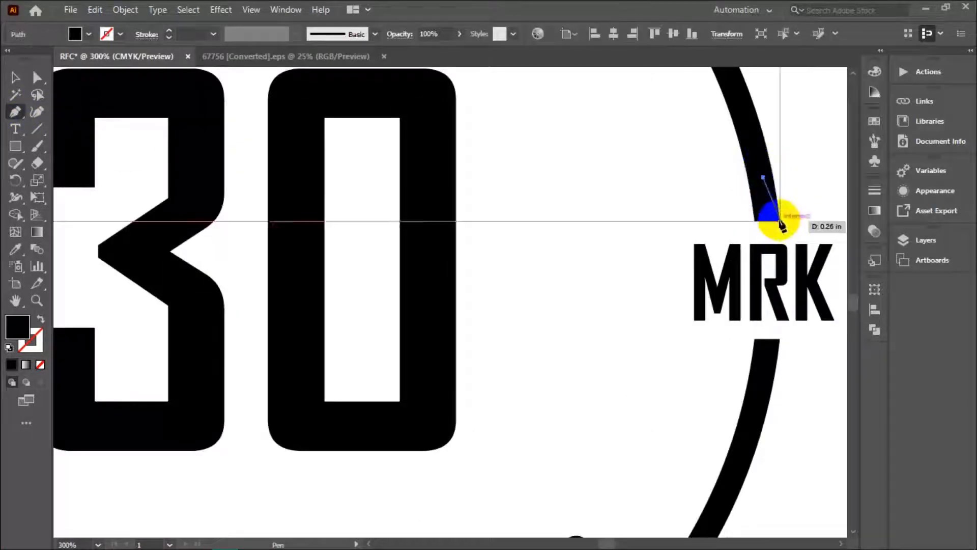
pyautogui.click(559, 247)
pyautogui.click(763, 177)
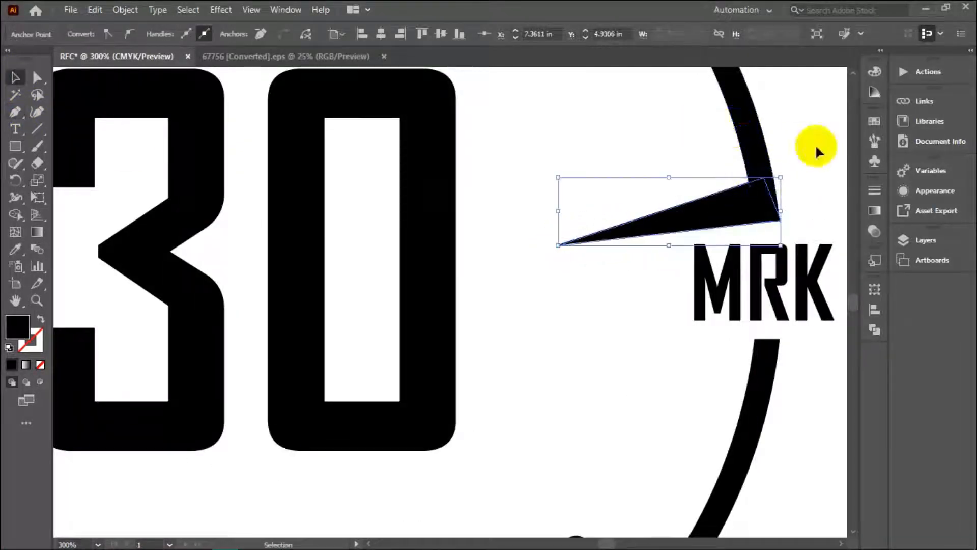
# Step: Duplicate the spike to the ring end above TRD and reflect the copy so it points inward
pyautogui.scroll(-2, 816, 147)
pyautogui.moveTo(589, 181); pyautogui.dragTo(178, 183)
pyautogui.rightClick(196, 184)
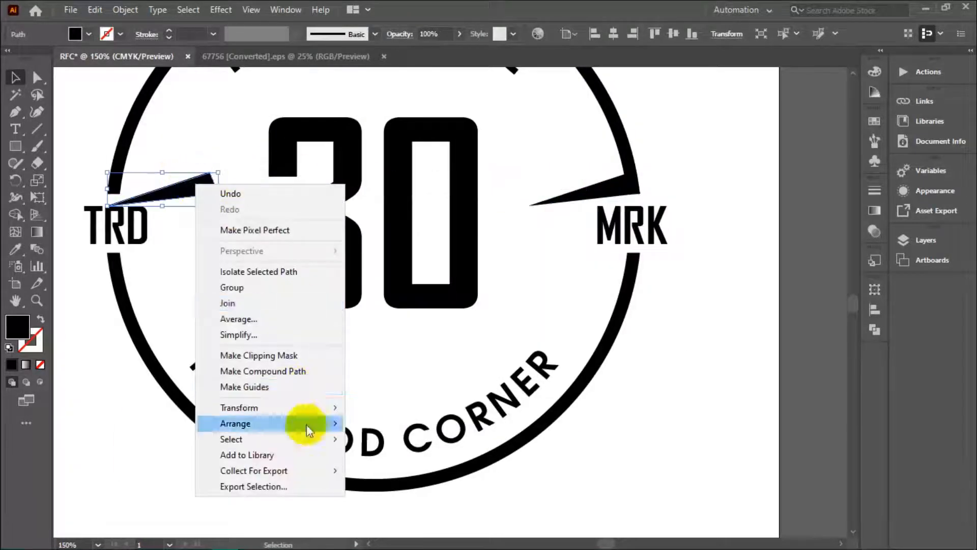
pyautogui.moveTo(308, 409)
pyautogui.click(400, 460)
pyautogui.click(766, 374)
# Step: Nudge the left and right spikes so their outer corners line up with the ring ends
pyautogui.scroll(8, 113, 188)
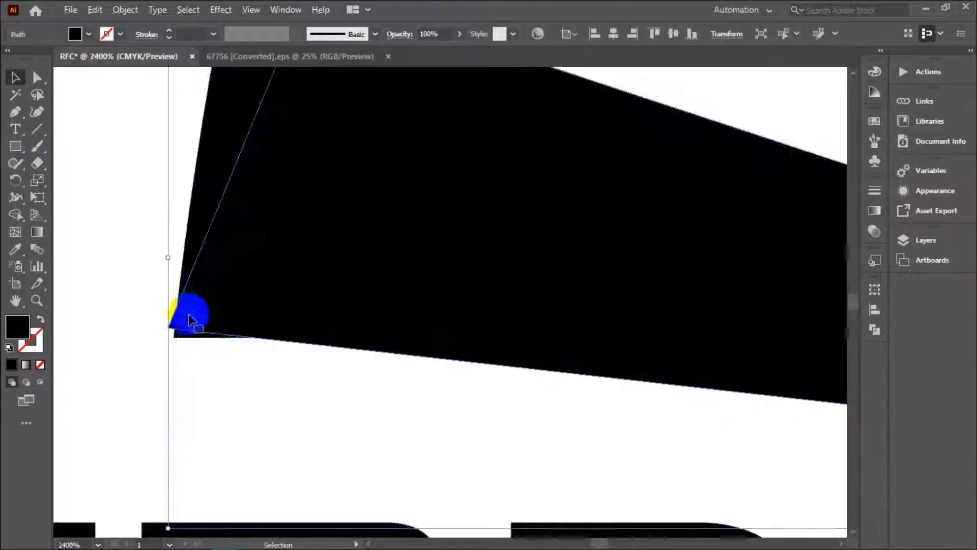
pyautogui.moveTo(188, 315)
pyautogui.mouseDown()
pyautogui.moveTo(187, 324)
pyautogui.moveTo(211, 322)
pyautogui.moveTo(193, 319)
pyautogui.mouseUp()
pyautogui.scroll(-8, 142, 286)
pyautogui.scroll(7, 554, 301)
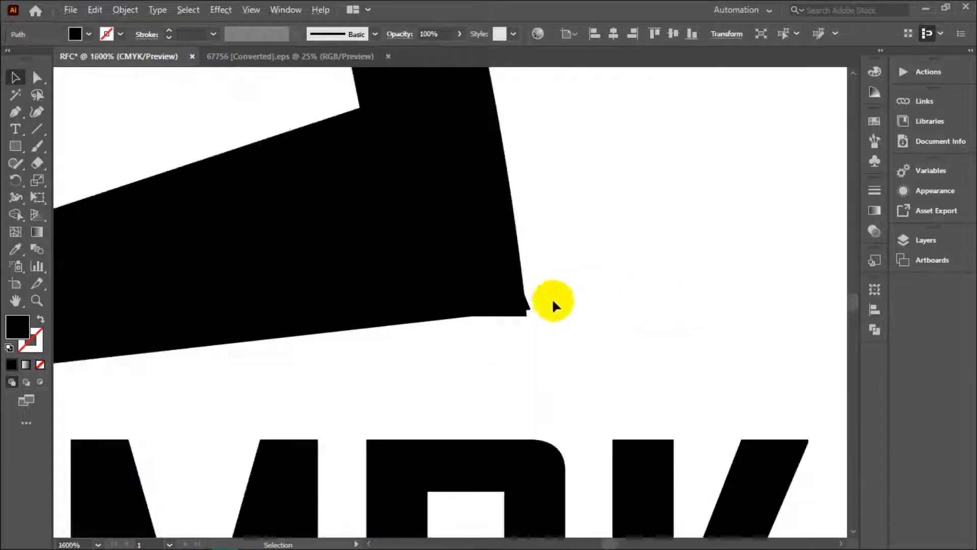
pyautogui.scroll(5, 553, 304)
pyautogui.moveTo(451, 318); pyautogui.dragTo(450, 316)
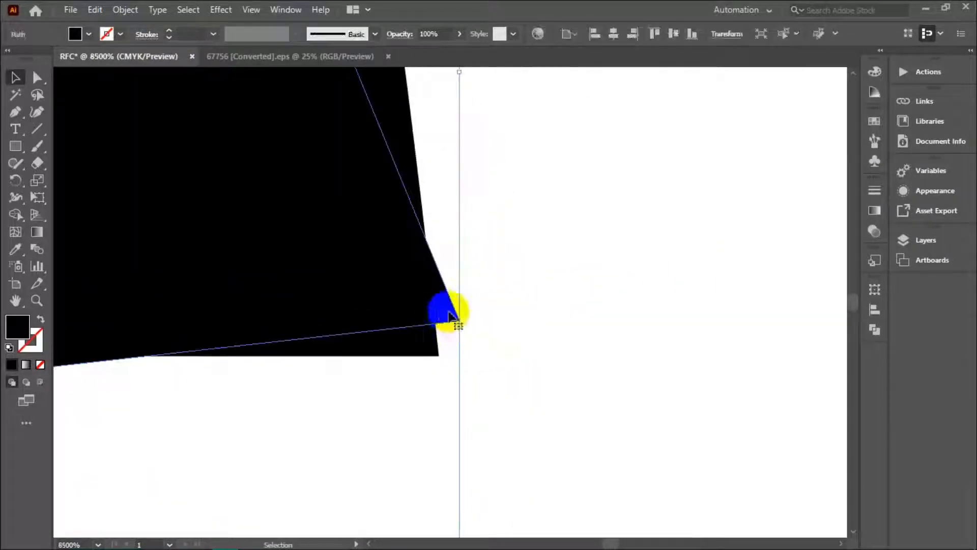
pyautogui.scroll(-4, 427, 312)
pyautogui.scroll(-6, 377, 285)
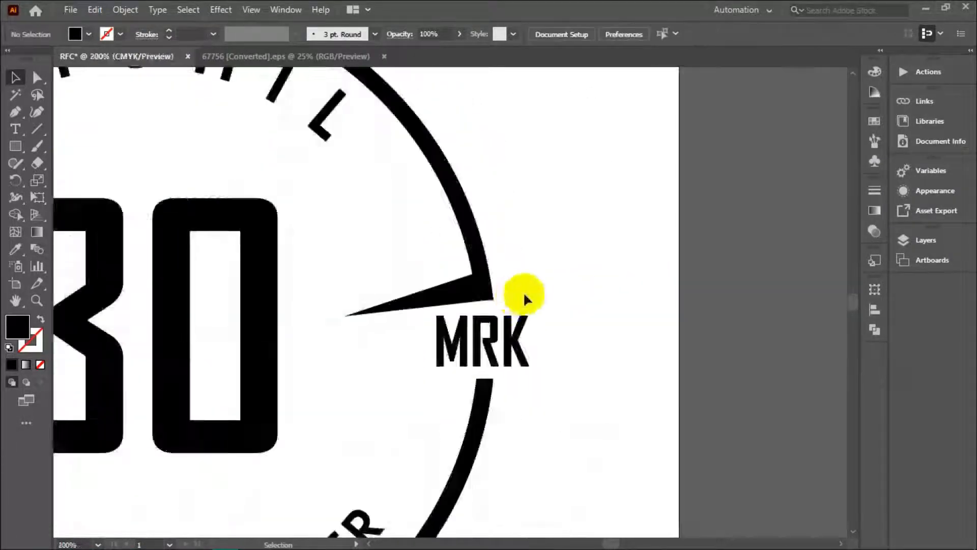
# Step: Try to rotate the spike above MRK slightly so its outer corner meets the ring end
pyautogui.click(499, 294)
pyautogui.scroll(9, 524, 285)
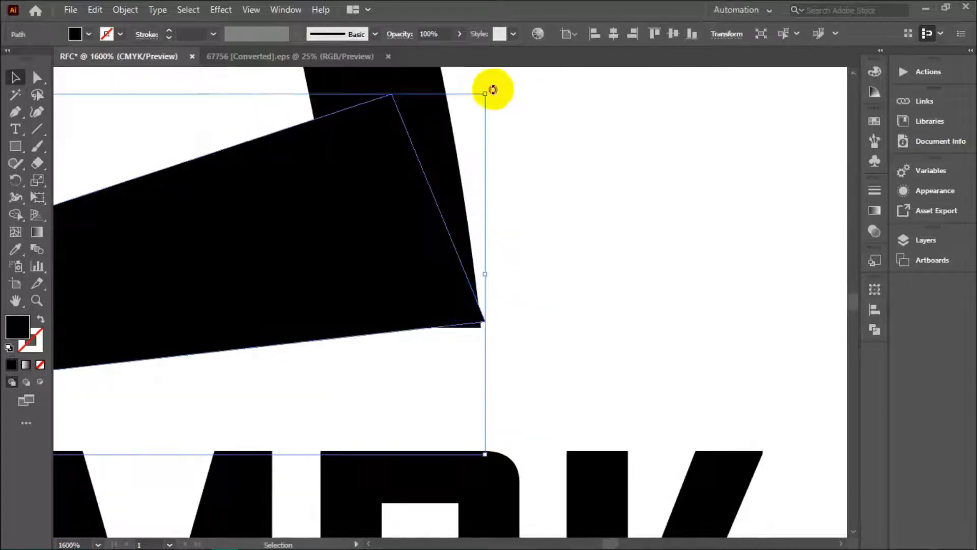
pyautogui.moveTo(493, 89)
pyautogui.mouseDown()
pyautogui.moveTo(499, 105)
pyautogui.moveTo(496, 93)
pyautogui.mouseUp()
pyautogui.scroll(-3, 470, 215)
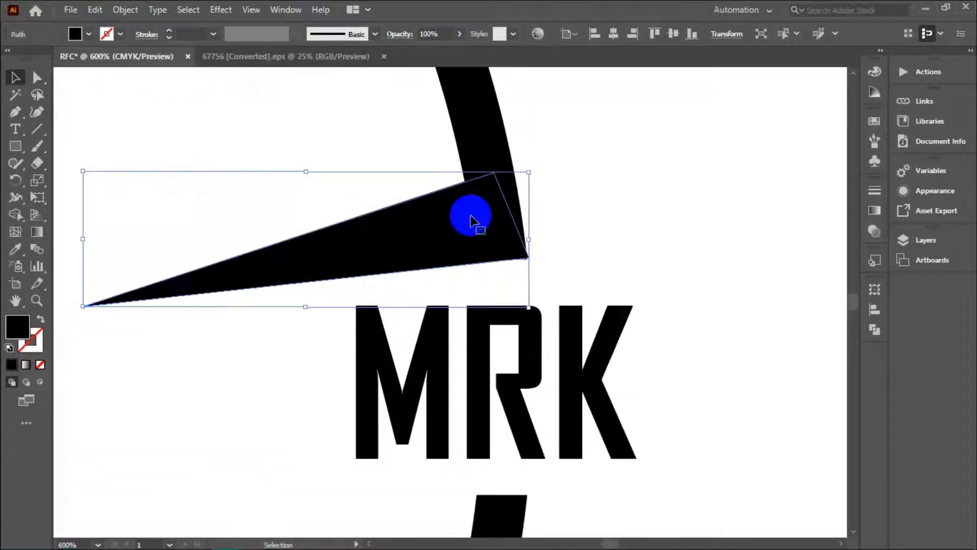
pyautogui.press('Delete')
pyautogui.press('p')
pyautogui.click(496, 198)
pyautogui.scroll(3, 532, 265)
pyautogui.click(527, 259)
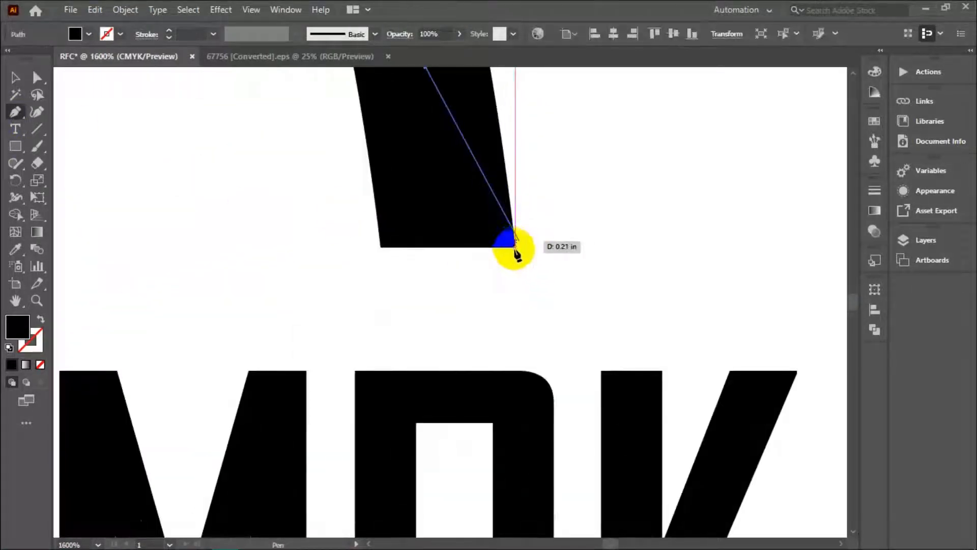
pyautogui.click(515, 248)
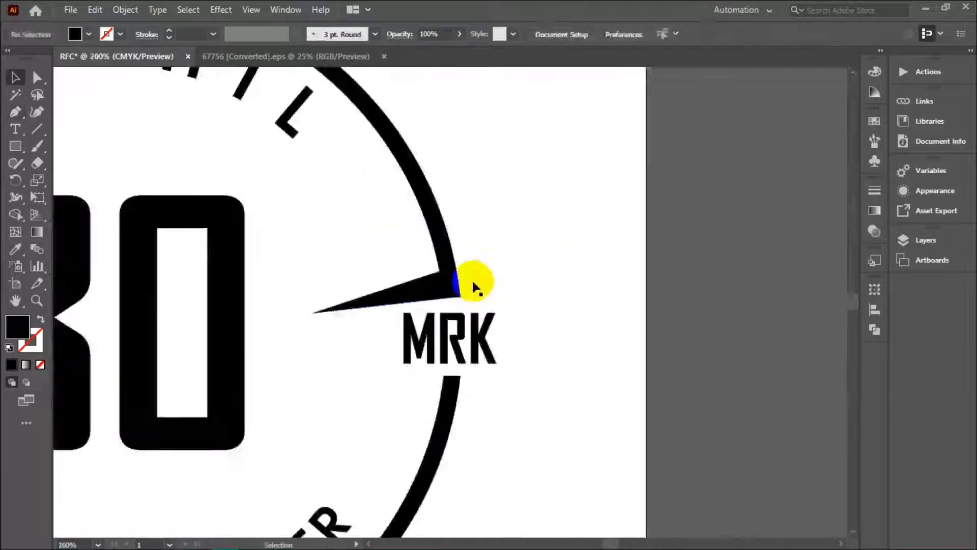
# Step: Move the outer corner anchor of the spike above MRK inward so it sits inside the ring end
pyautogui.click(444, 285)
pyautogui.scroll(3, 444, 286)
pyautogui.click(36, 80)
pyautogui.scroll(3, 502, 304)
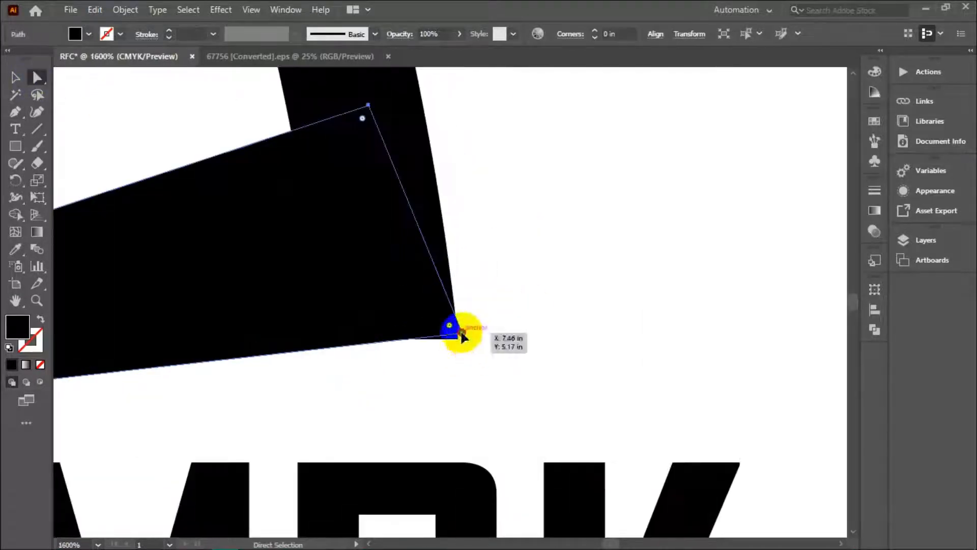
pyautogui.scroll(3, 461, 334)
pyautogui.moveTo(455, 314); pyautogui.dragTo(425, 323)
pyautogui.click(514, 331)
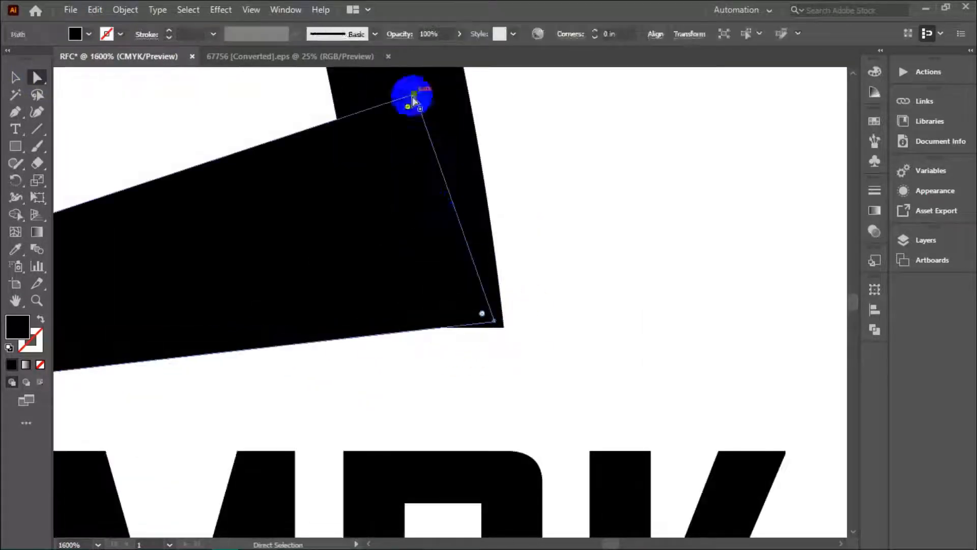
pyautogui.click(436, 282)
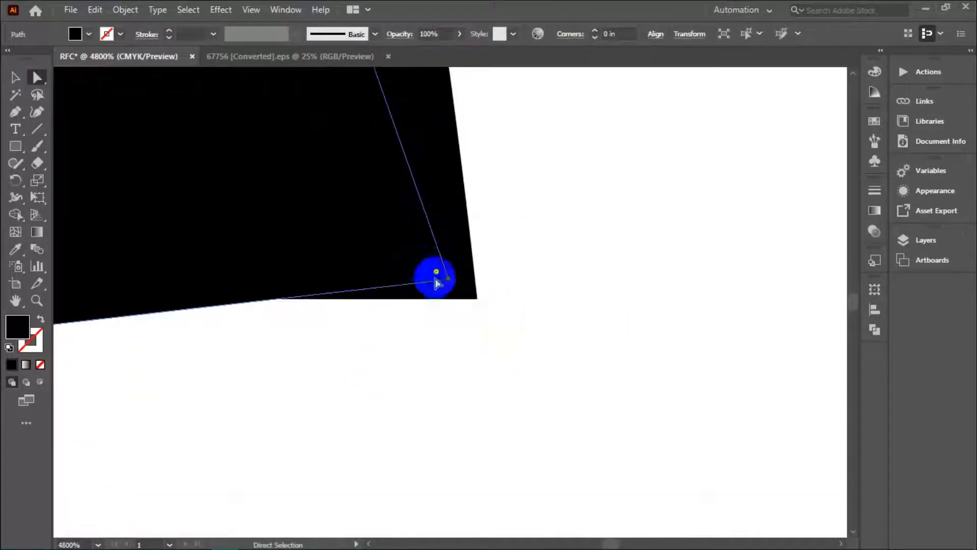
# Step: Try to shift the spike's outer corner anchor closer to the ring end's corner and undo the move
pyautogui.moveTo(448, 279); pyautogui.dragTo(487, 316)
pyautogui.hotkey('ctrl', 'z')
pyautogui.click(460, 251)
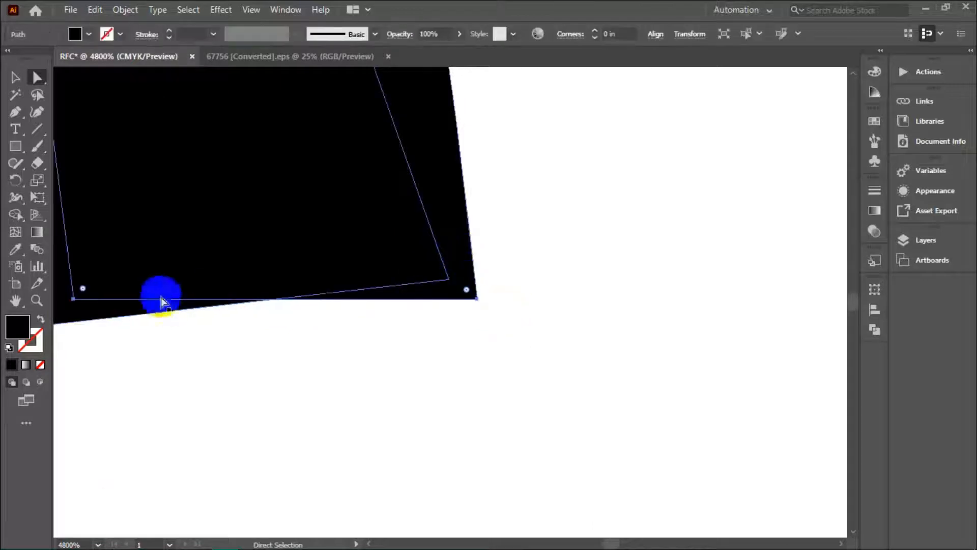
pyautogui.moveTo(448, 279); pyautogui.dragTo(484, 283)
pyautogui.click(514, 306)
pyautogui.scroll(-3, 519, 306)
pyautogui.scroll(2, 476, 293)
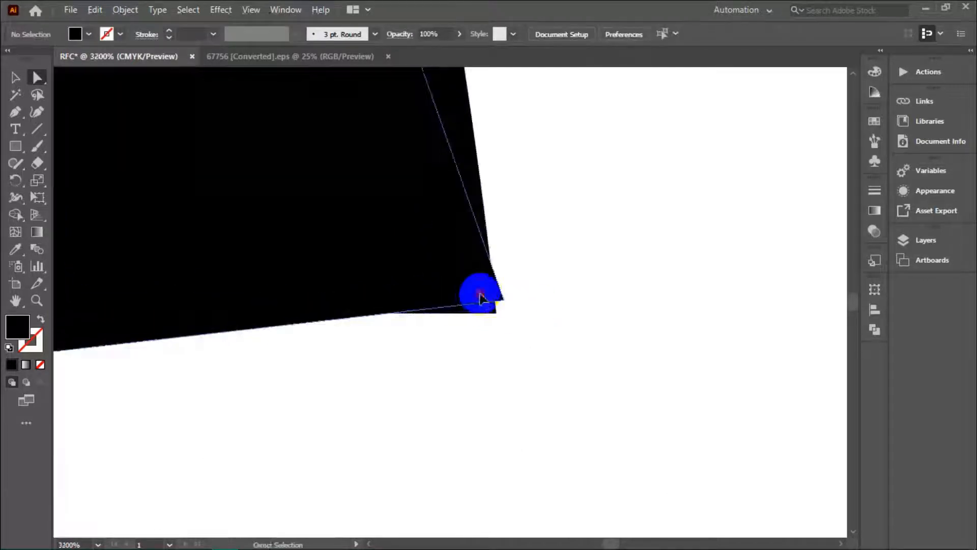
pyautogui.hotkey('ctrl', 'z')
pyautogui.click(586, 306)
pyautogui.scroll(-7, 587, 307)
pyautogui.press('v')
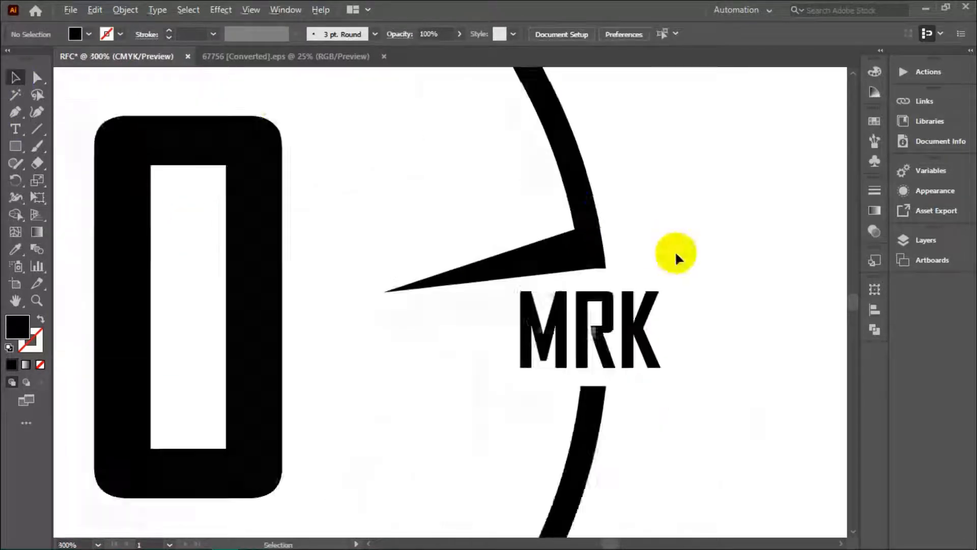
# Step: Copy the adjusted MRK spike to the ring end above TRD and reflect the copy so it points inward
pyautogui.scroll(-3, 685, 253)
pyautogui.moveTo(644, 253); pyautogui.dragTo(421, 253)
pyautogui.rightClick(363, 246)
pyautogui.moveTo(473, 461)
pyautogui.click(571, 390)
pyautogui.press('Return')
pyautogui.scroll(9, 306, 257)
pyautogui.click(202, 284)
pyautogui.scroll(-9, 203, 285)
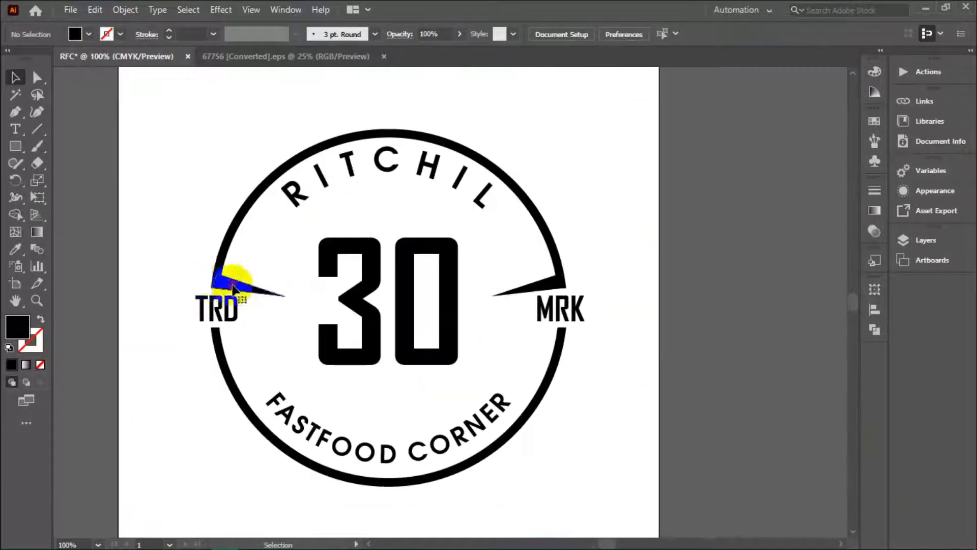
# Step: Group the two upper spikes and make an upside-down reflected copy of the group
pyautogui.click(231, 284)
pyautogui.keyDown('shift'); pyautogui.click(536, 286); pyautogui.keyUp('shift')
pyautogui.rightClick(539, 289)
pyautogui.click(576, 341)
pyautogui.rightClick(537, 284)
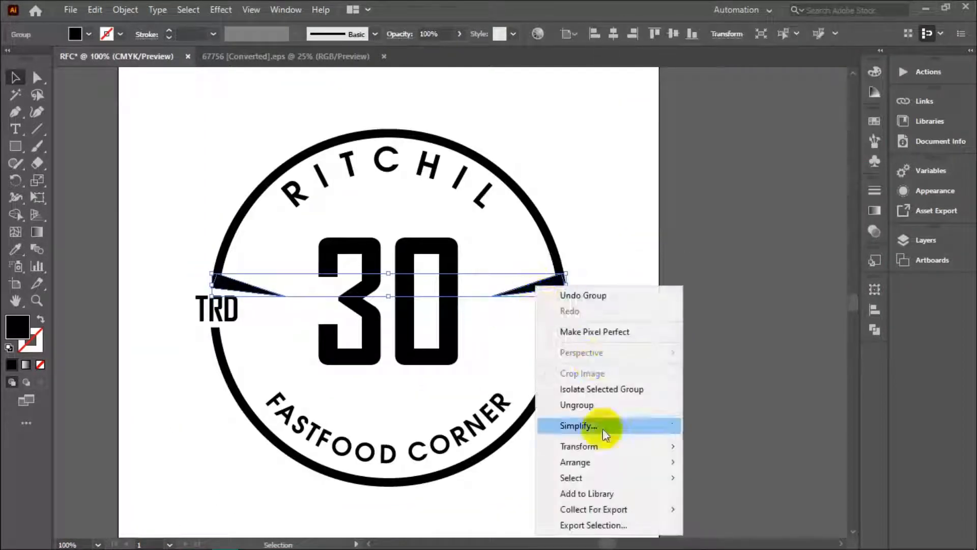
pyautogui.moveTo(652, 434)
pyautogui.click(720, 375)
pyautogui.click(672, 207)
pyautogui.click(708, 375)
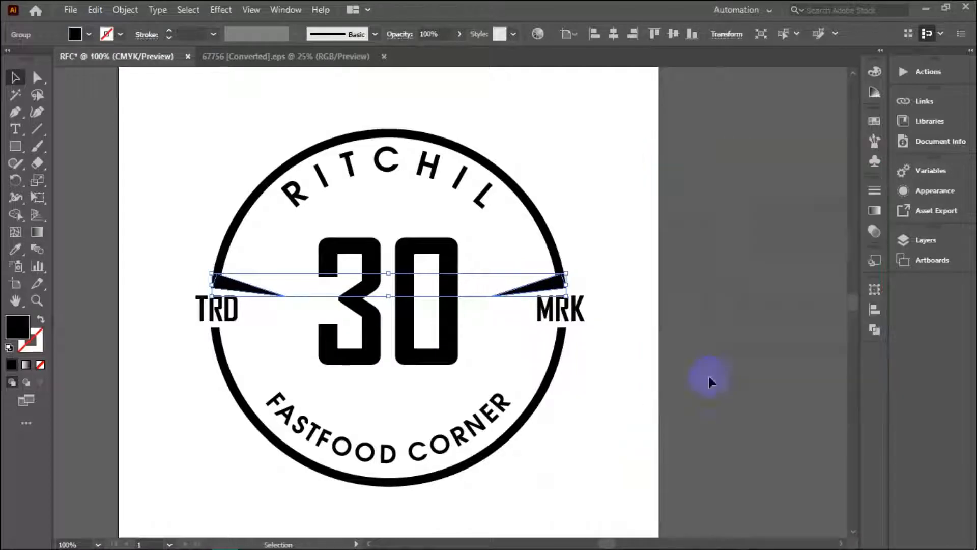
# Step: Place the reflected spikes on the lower ring ends beneath TRD and MRK with their outer corners aligned to the ring
pyautogui.moveTo(234, 286); pyautogui.dragTo(234, 336)
pyautogui.scroll(7, 199, 341)
pyautogui.moveTo(385, 287); pyautogui.dragTo(385, 267)
pyautogui.click(226, 281)
pyautogui.scroll(-8, 226, 280)
pyautogui.scroll(2, 483, 297)
pyautogui.moveTo(484, 303); pyautogui.dragTo(763, 384)
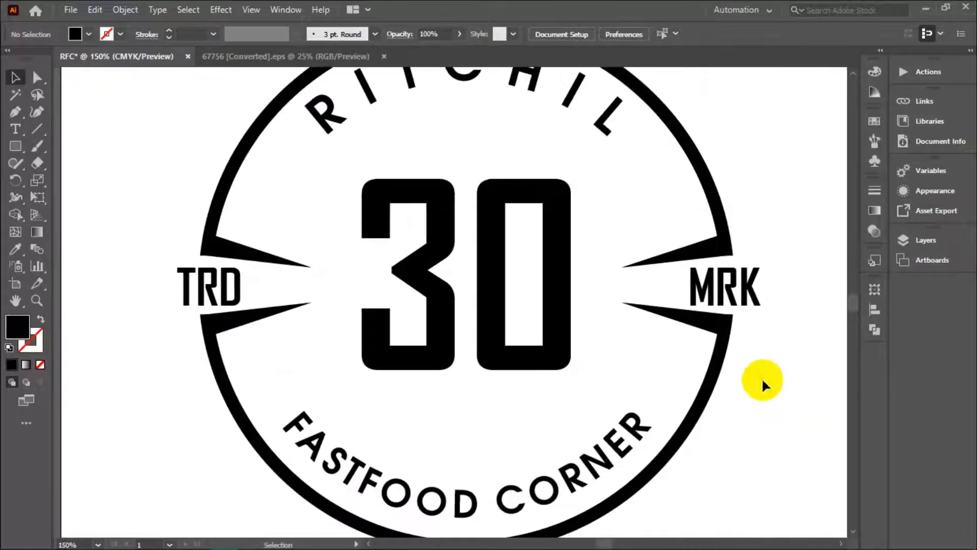
pyautogui.scroll(1, 761, 368)
pyautogui.scroll(-1, 763, 368)
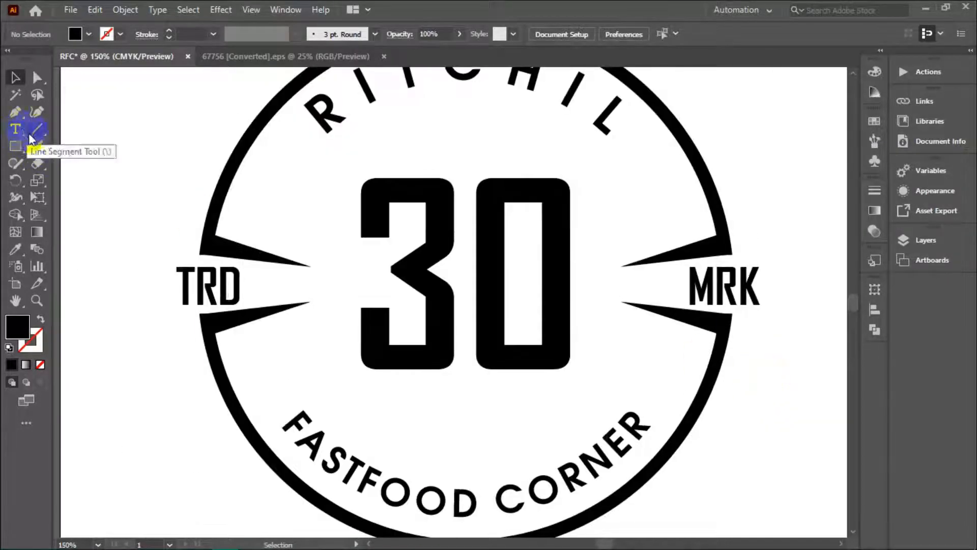
# Step: Draw a small closed lightning bolt with the Pen tool beside the 0, unfilled with a 1 pt black stroke
pyautogui.moveTo(37, 129); pyautogui.dragTo(87, 143)
pyautogui.moveTo(87, 144); pyautogui.dragTo(87, 144)
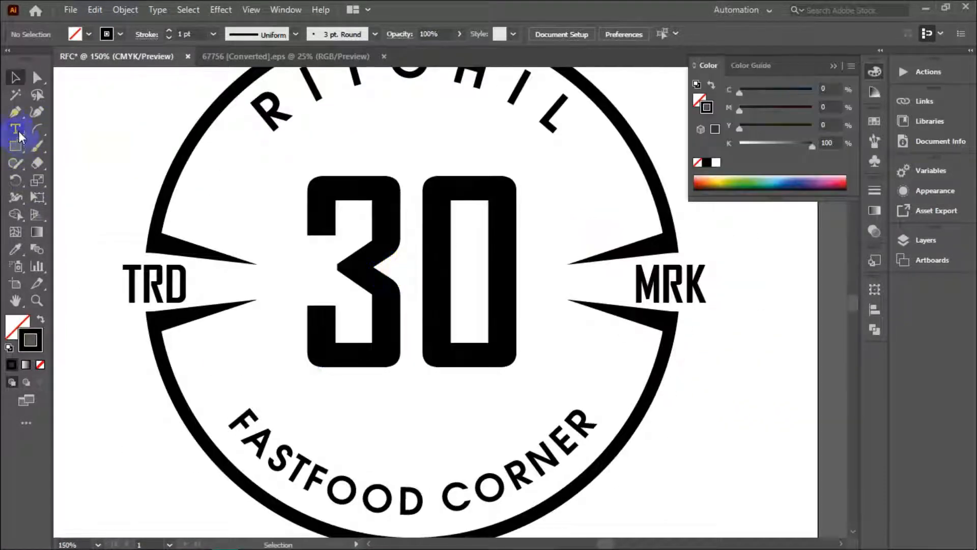
pyautogui.moveTo(540, 216); pyautogui.dragTo(567, 222)
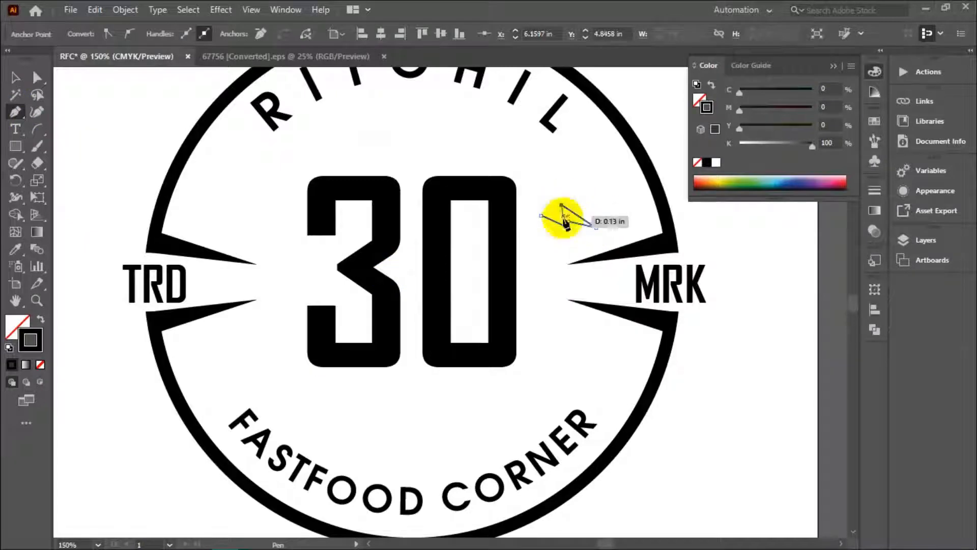
pyautogui.press('a')
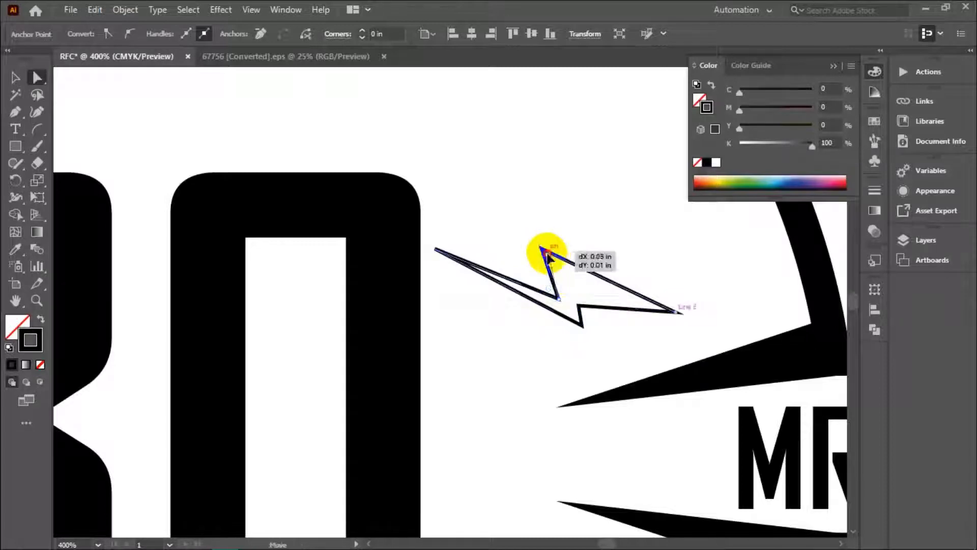
# Step: Refine the lightning bolt's shape by repositioning its individual anchor points
pyautogui.moveTo(560, 270); pyautogui.dragTo(562, 268)
pyautogui.scroll(-2, 636, 259)
pyautogui.scroll(4, 617, 265)
pyautogui.hotkey('ctrl', 'z')
pyautogui.moveTo(504, 223); pyautogui.dragTo(526, 276)
pyautogui.click(583, 232)
pyautogui.scroll(-3, 584, 232)
pyautogui.moveTo(509, 229); pyautogui.dragTo(516, 236)
pyautogui.click(624, 220)
pyautogui.scroll(-2, 605, 243)
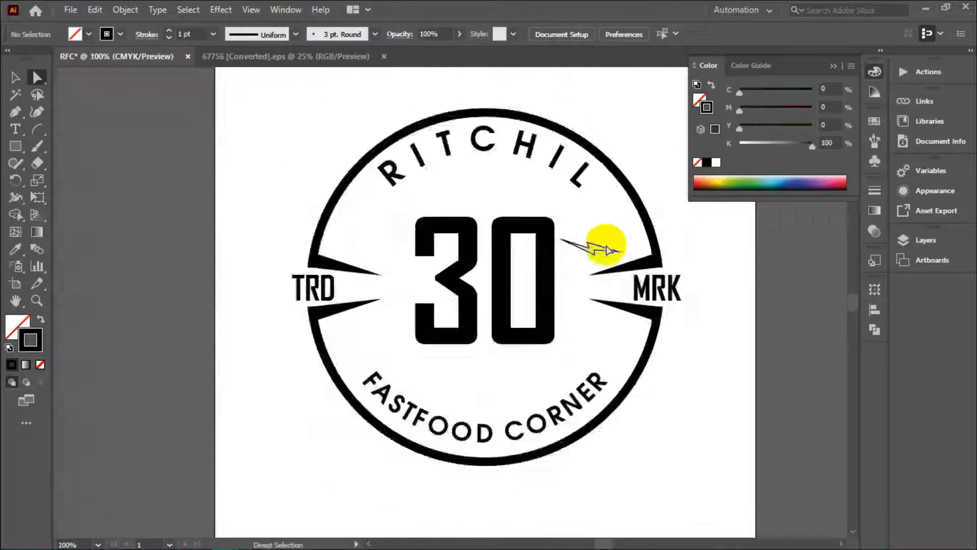
# Step: Rotate the bolt nearly upright between the 0 and the MRK spikes and give it a solid black fill without stroke
pyautogui.scroll(1, 602, 247)
pyautogui.click(16, 78)
pyautogui.click(611, 250)
pyautogui.moveTo(612, 205); pyautogui.dragTo(594, 191)
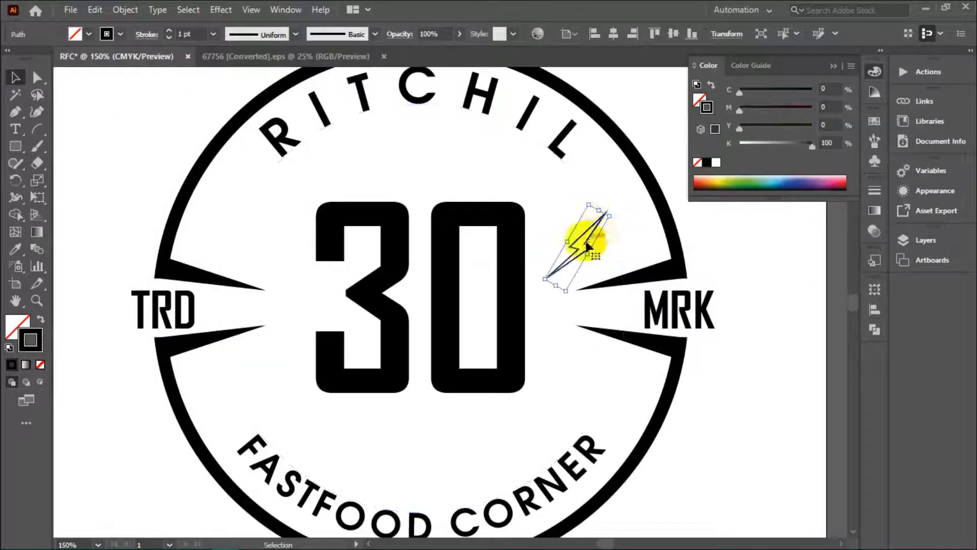
pyautogui.click(797, 316)
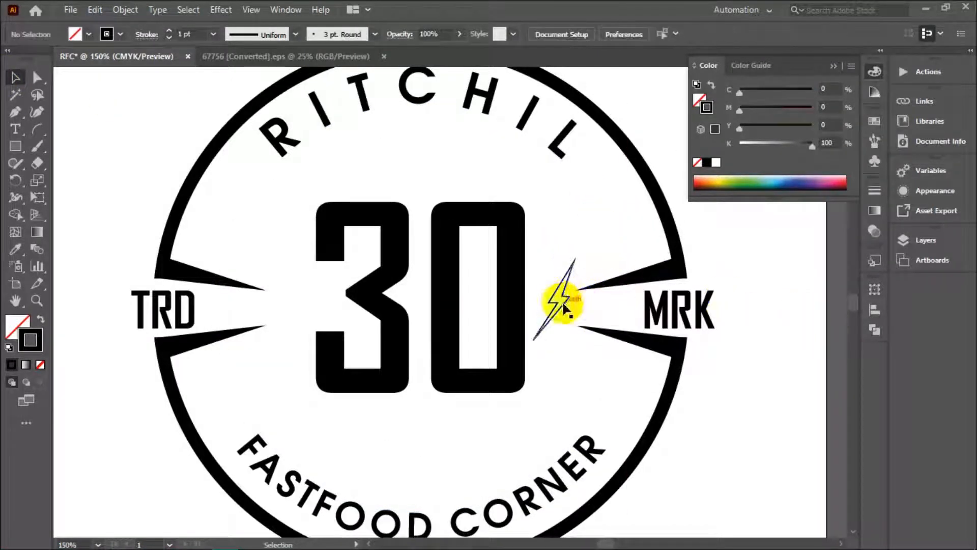
pyautogui.click(564, 305)
# Step: Copy the bolt straight across to the space between the TRD spikes and the 3, and reflect the copy
pyautogui.moveTo(562, 301); pyautogui.dragTo(302, 302)
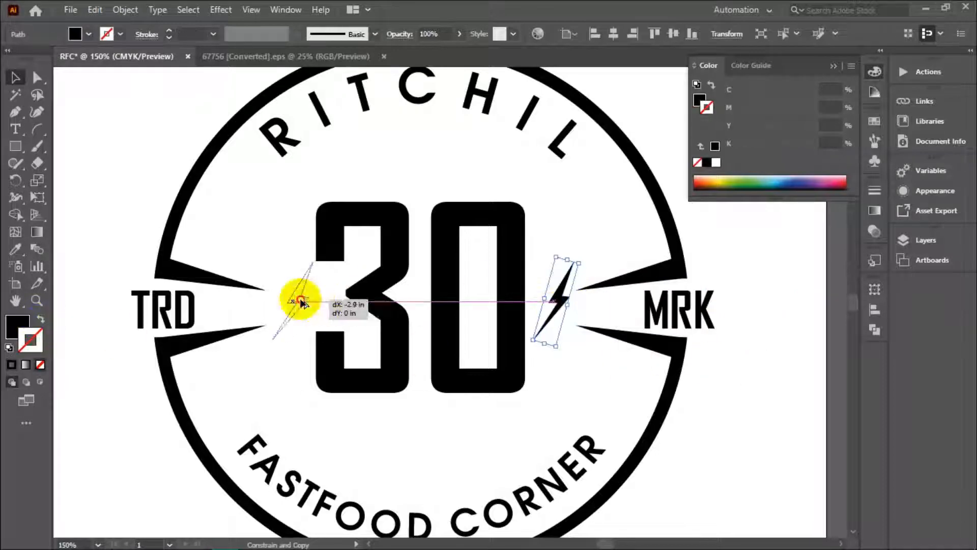
pyautogui.rightClick(293, 304)
pyautogui.moveTo(404, 458)
pyautogui.click(469, 460)
pyautogui.click(742, 372)
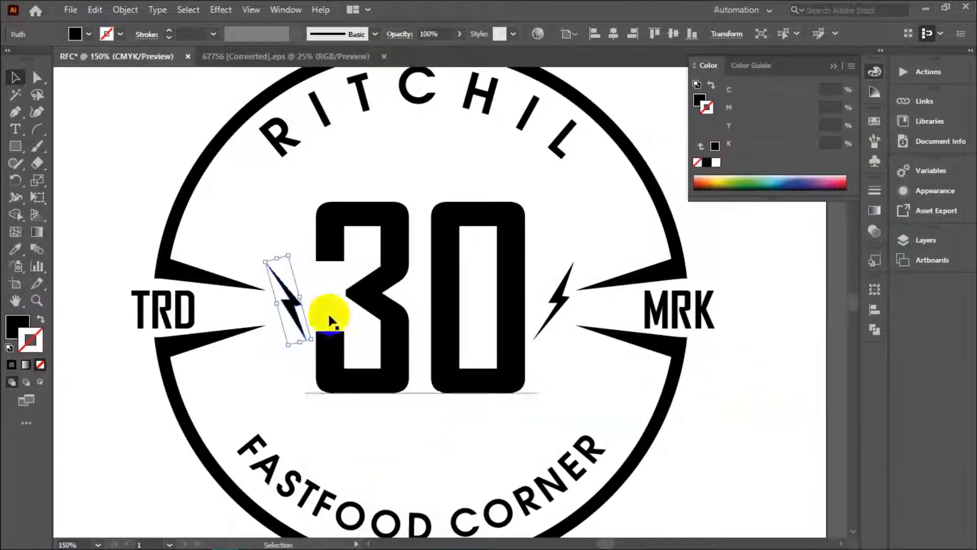
pyautogui.click(759, 396)
pyautogui.scroll(3, 228, 303)
pyautogui.scroll(-3, 362, 301)
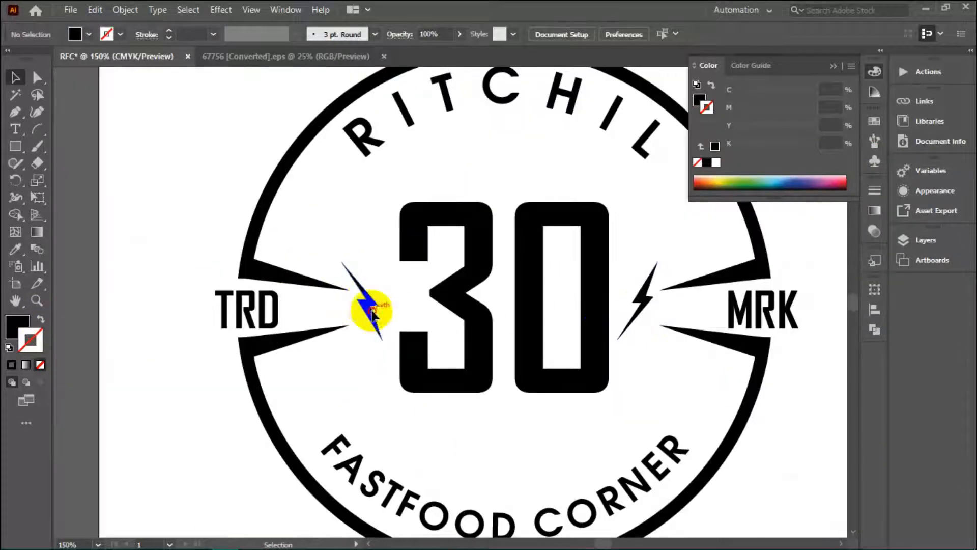
# Step: Enlarge the curved RITCHIL text to 50 pt
pyautogui.scroll(-2, 372, 313)
pyautogui.scroll(1, 560, 367)
pyautogui.press('t')
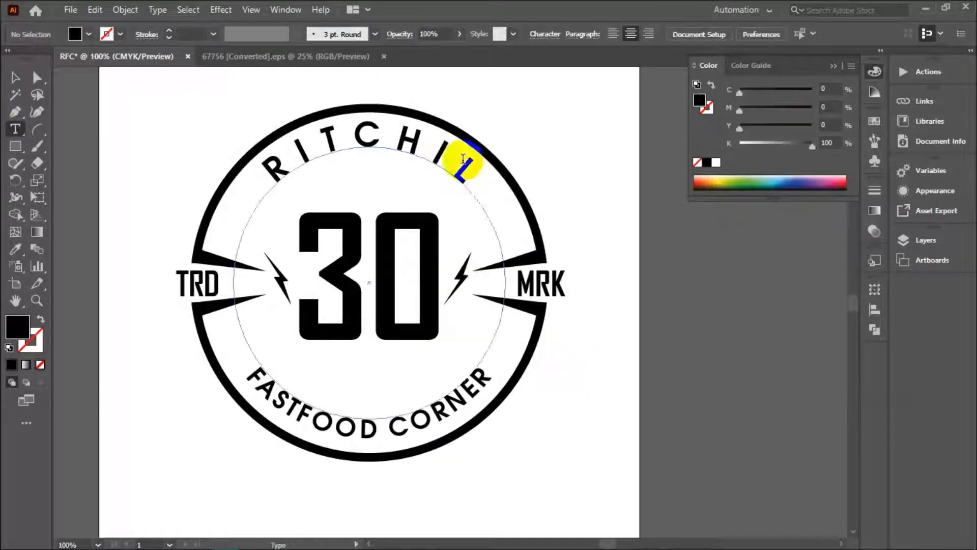
pyautogui.moveTo(468, 179); pyautogui.dragTo(233, 192)
pyautogui.scroll(10, 685, 34)
pyautogui.click(16, 79)
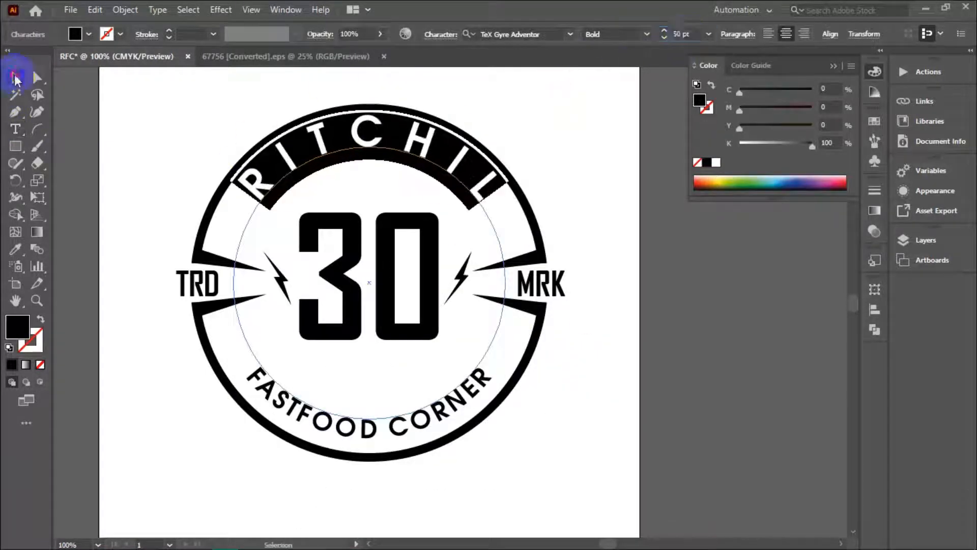
pyautogui.click(118, 116)
pyautogui.scroll(-1, 118, 116)
pyautogui.moveTo(306, 142); pyautogui.dragTo(422, 207)
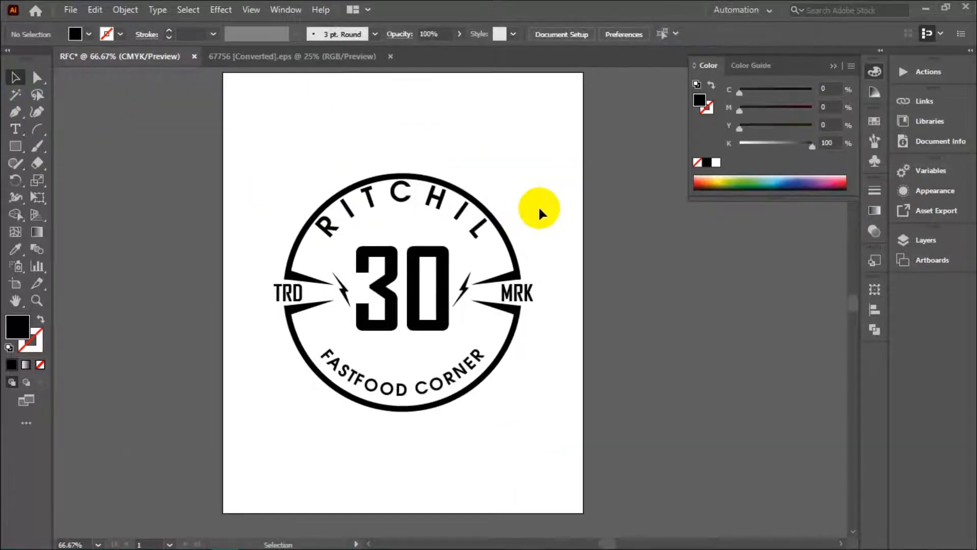
# Step: Replace the central 30 with 100
pyautogui.click(15, 132)
pyautogui.scroll(1, 364, 325)
pyautogui.moveTo(412, 283); pyautogui.dragTo(353, 273)
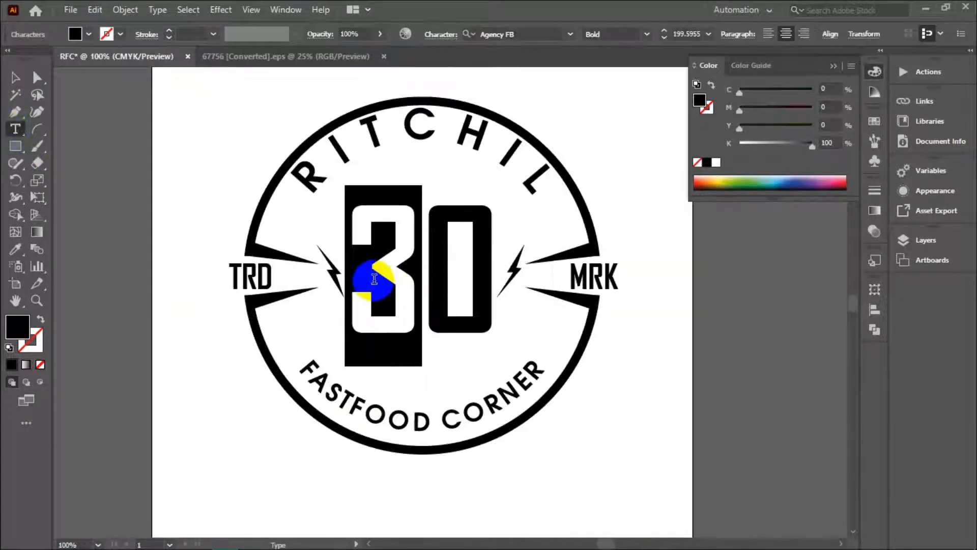
pyautogui.write('10')
pyautogui.press('BackSpace')
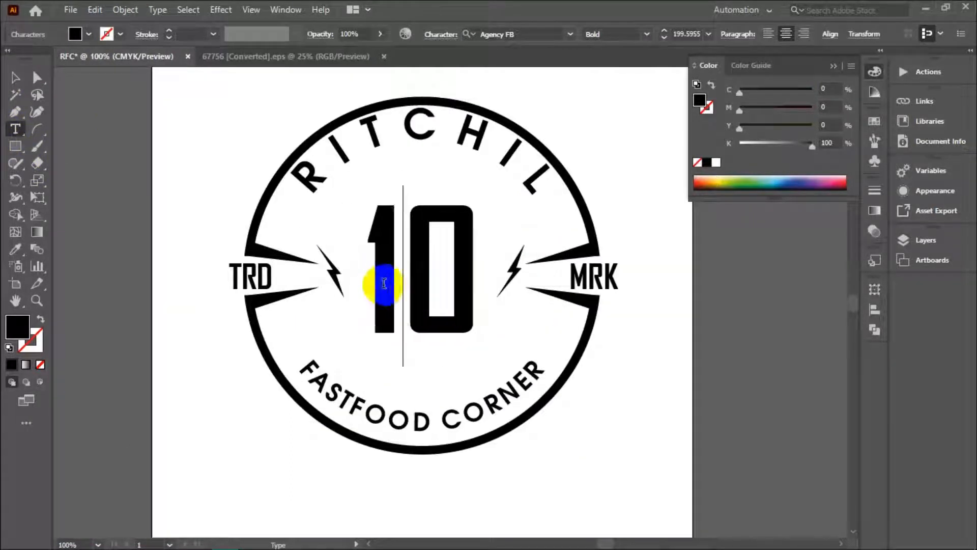
pyautogui.write('0')
pyautogui.click(15, 78)
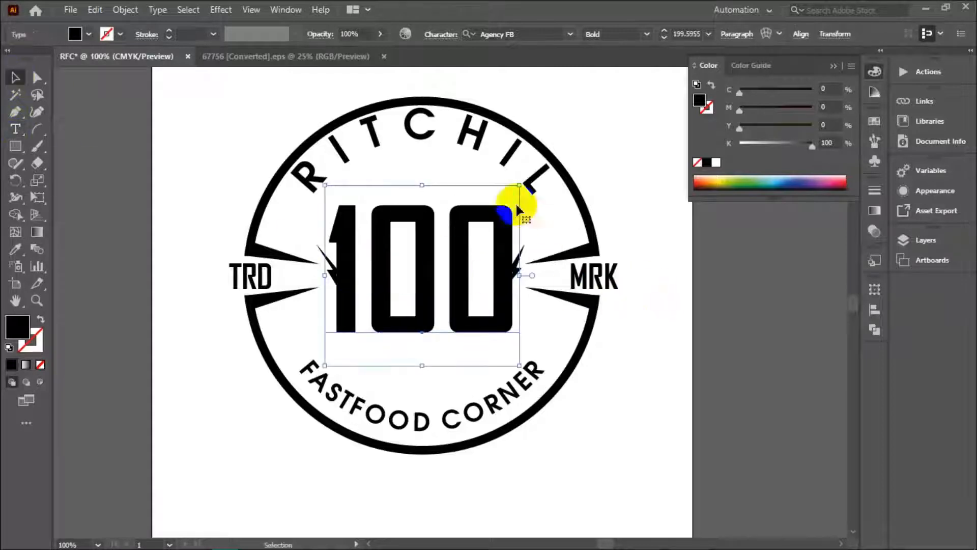
# Step: Scale the 100 down to fit between the bolts and set its font size to 150 pt
pyautogui.moveTo(521, 185); pyautogui.dragTo(501, 203)
pyautogui.click(665, 223)
pyautogui.click(495, 224)
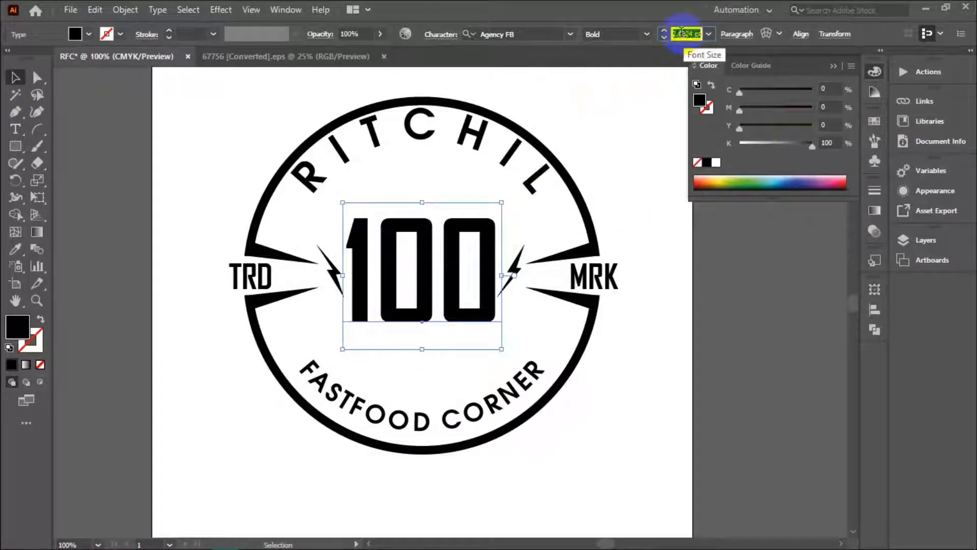
pyautogui.click(681, 32)
pyautogui.write('150')
pyautogui.press('Return')
pyautogui.click(631, 342)
# Step: Try to move the left bolt away from the 100, undo it, and select both bolts together
pyautogui.scroll(2, 335, 281)
pyautogui.moveTo(332, 279); pyautogui.dragTo(322, 282)
pyautogui.hotkey('ctrl', 'z')
pyautogui.keyDown('shift'); pyautogui.click(695, 273); pyautogui.keyUp('shift')
pyautogui.moveTo(695, 272); pyautogui.dragTo(694, 282)
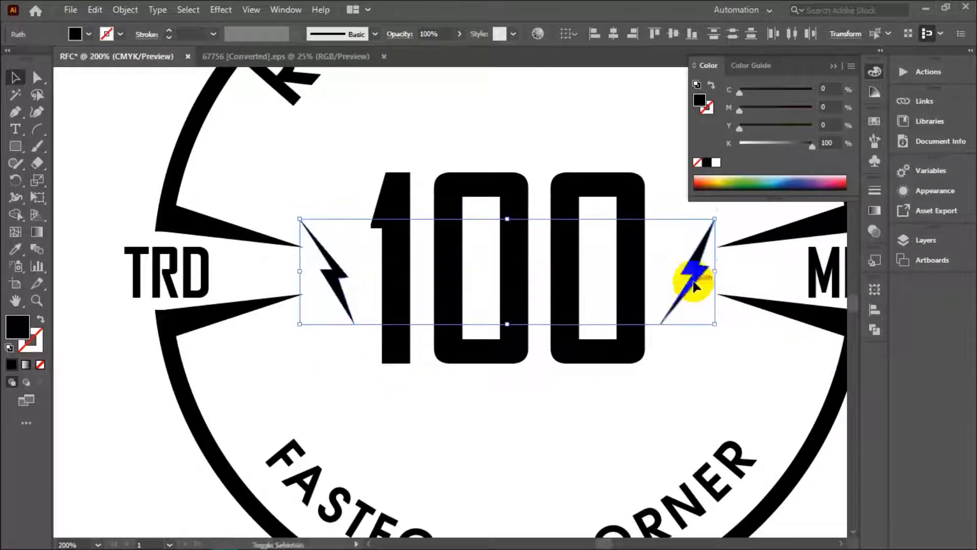
# Step: Set the font size of the central 100 to 180 pt
pyautogui.click(611, 303)
pyautogui.press('Return')
pyautogui.scroll(-1, 686, 125)
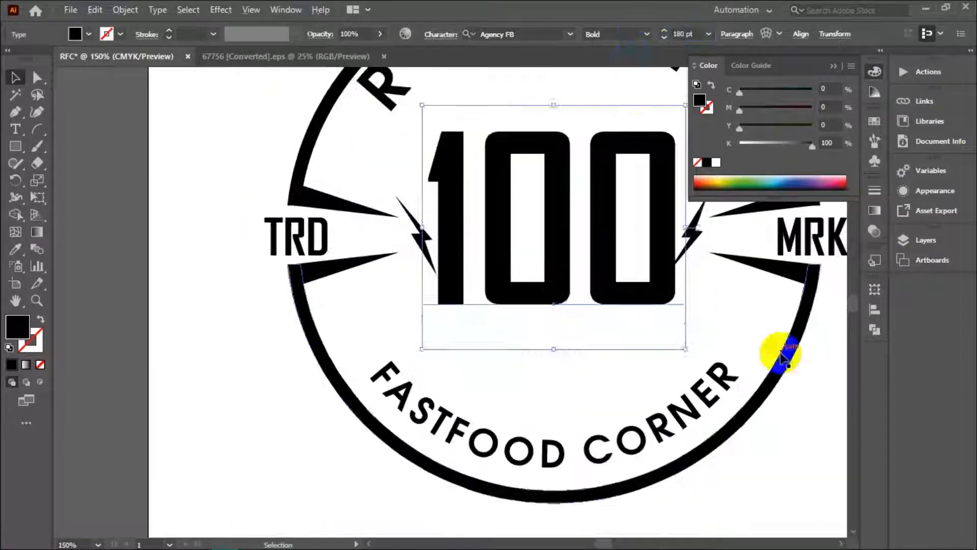
# Step: Move both bolts down together to just above the two ends of FASTFOOD CORNER, below the spikes
pyautogui.click(788, 354)
pyautogui.moveTo(788, 354); pyautogui.dragTo(677, 393)
pyautogui.moveTo(583, 274); pyautogui.dragTo(614, 359)
pyautogui.hotkey('ctrl', 'z')
pyautogui.keyDown('shift'); pyautogui.click(308, 282); pyautogui.keyUp('shift')
pyautogui.moveTo(308, 282); pyautogui.dragTo(324, 390)
pyautogui.click(779, 426)
pyautogui.scroll(-3, 778, 425)
pyautogui.moveTo(769, 426); pyautogui.dragTo(627, 389)
pyautogui.scroll(2, 619, 396)
pyautogui.scroll(-1, 620, 401)
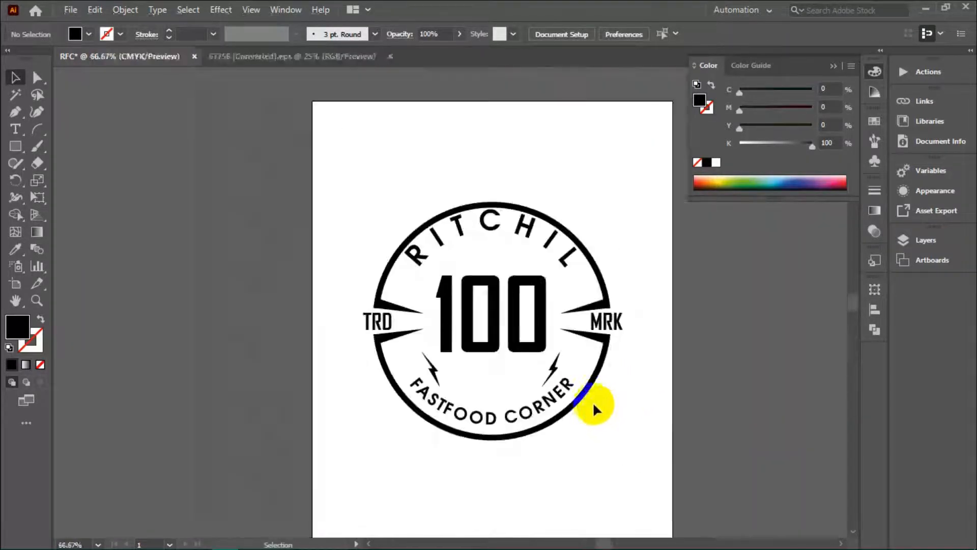
pyautogui.scroll(1, 595, 407)
pyautogui.click(532, 352)
pyautogui.scroll(-1, 514, 341)
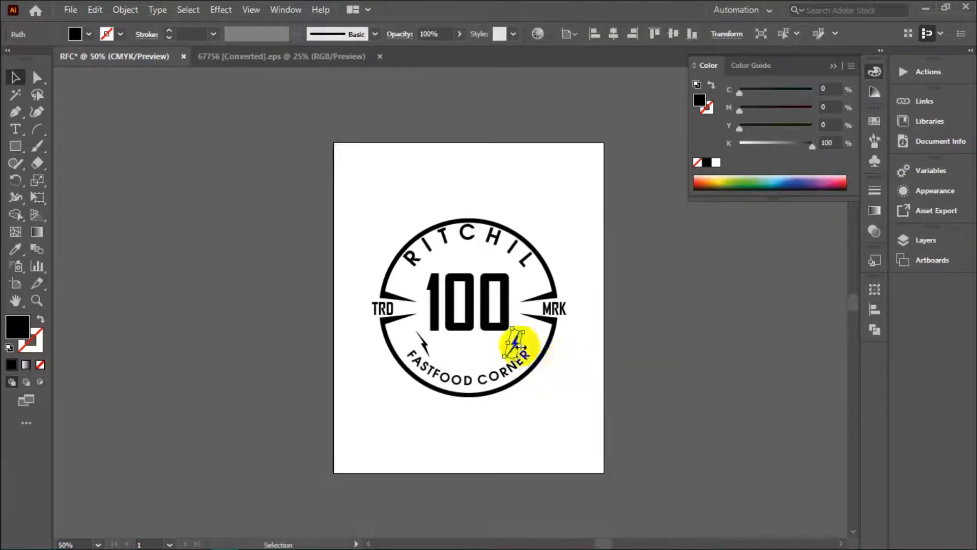
# Step: Enlarge a copy of the right lightning bolt until it spans diagonally across the whole logo, and send it behind the other artwork
pyautogui.moveTo(487, 331); pyautogui.dragTo(571, 214)
pyautogui.moveTo(503, 353); pyautogui.dragTo(491, 319)
pyautogui.scroll(1, 571, 339)
pyautogui.rightClick(453, 311)
pyautogui.click(656, 454)
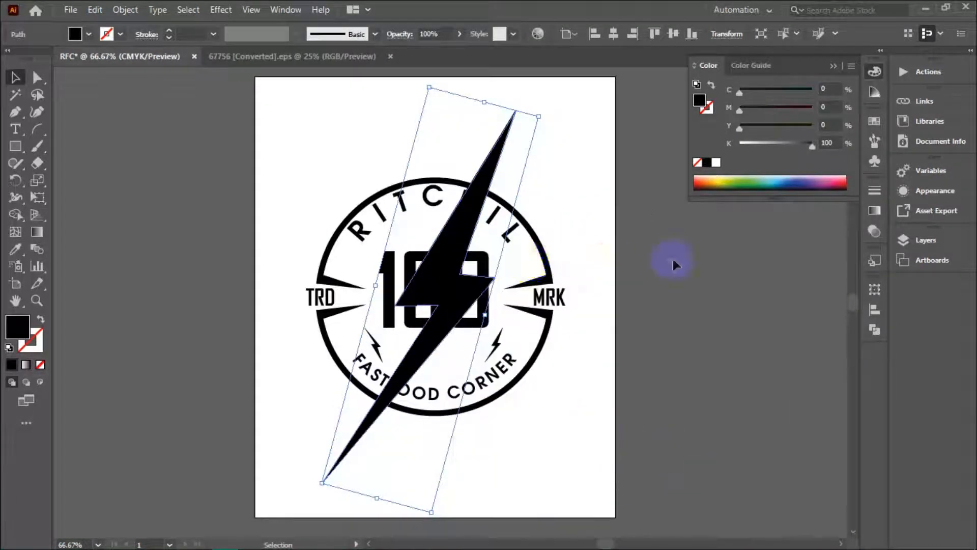
pyautogui.rightClick(373, 423)
pyautogui.moveTo(509, 350)
pyautogui.click(591, 396)
# Step: Swap the large bolt's fill and stroke, giving it a 1 pt black outline and no fill
pyautogui.click(460, 293)
pyautogui.scroll(2, 459, 292)
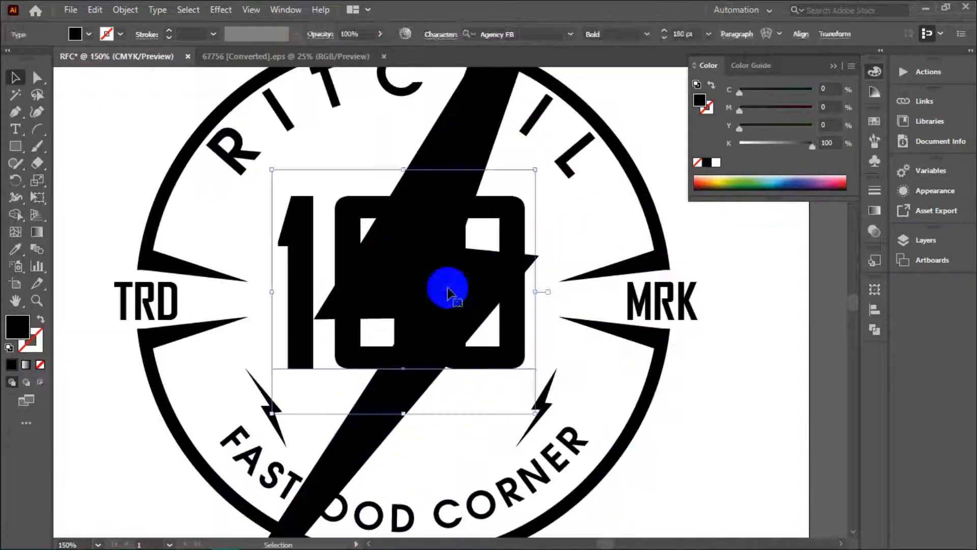
pyautogui.scroll(-2, 447, 283)
pyautogui.click(490, 136)
pyautogui.click(41, 319)
pyautogui.click(126, 351)
pyautogui.scroll(1, 124, 352)
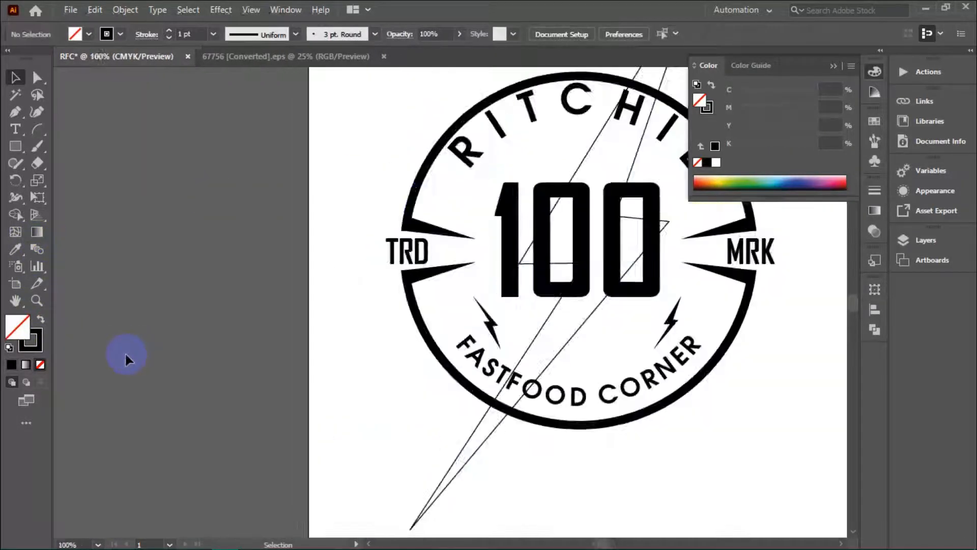
pyautogui.scroll(-1, 124, 352)
pyautogui.scroll(1, 537, 351)
pyautogui.scroll(-1, 553, 351)
# Step: Draw a circle from the logo's centre matching the ring's outer edge, with a white fill and no stroke
pyautogui.moveTo(21, 147); pyautogui.dragTo(51, 179)
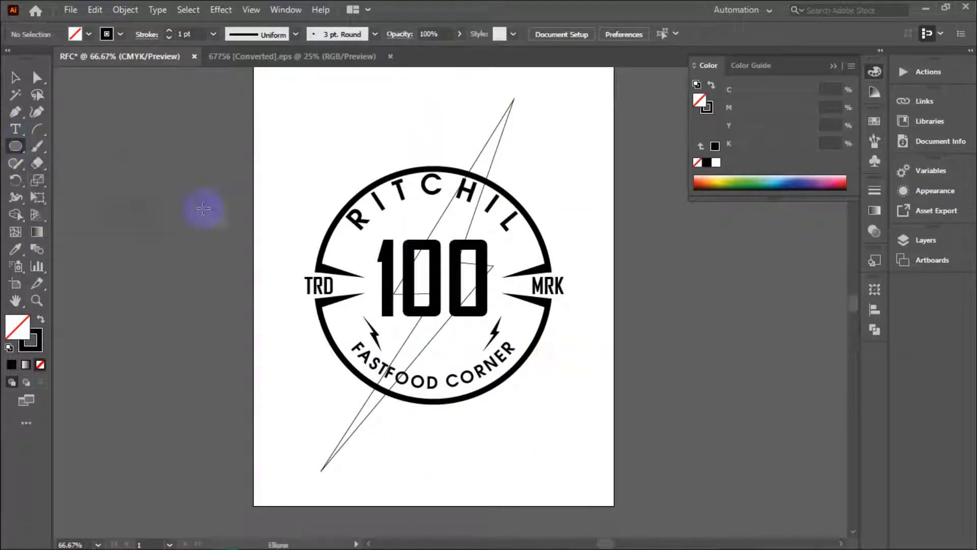
pyautogui.scroll(1, 427, 287)
pyautogui.click(311, 227)
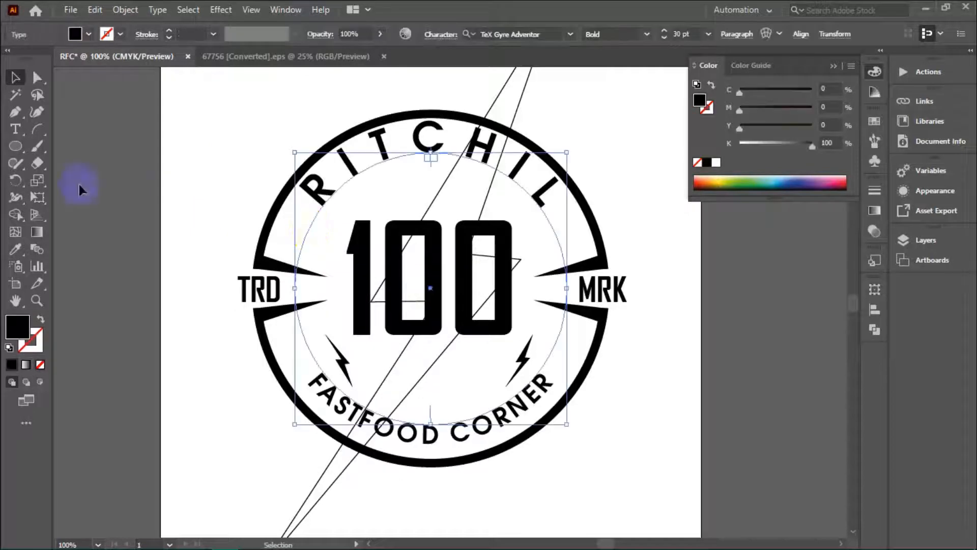
pyautogui.moveTo(430, 288); pyautogui.dragTo(603, 371)
pyautogui.click(89, 34)
pyautogui.click(26, 59)
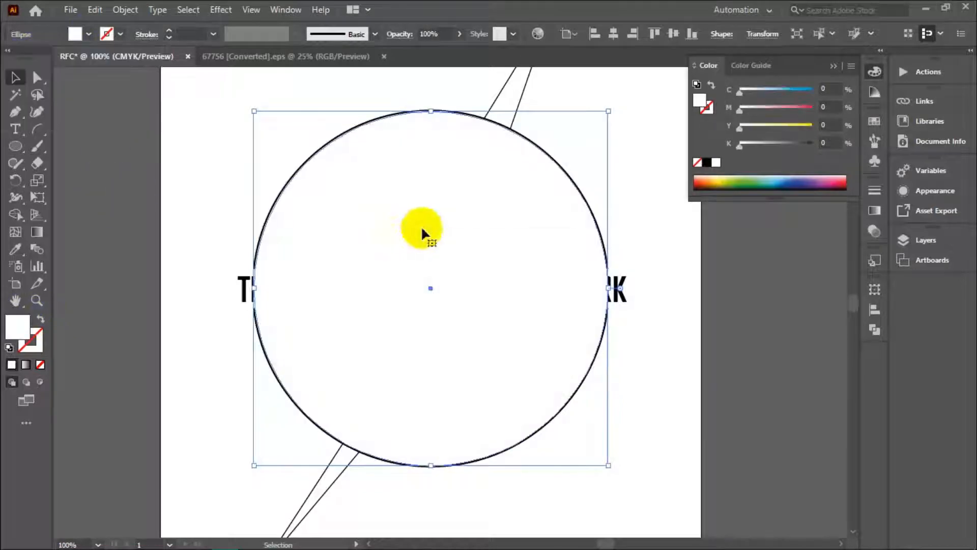
# Step: Send the white circle behind the logo artwork, and place the outlined large bolt behind the circle
pyautogui.rightClick(422, 228)
pyautogui.moveTo(548, 469)
pyautogui.click(613, 515)
pyautogui.click(635, 316)
pyautogui.scroll(-2, 606, 236)
pyautogui.rightClick(571, 144)
pyautogui.moveTo(656, 386)
pyautogui.click(763, 433)
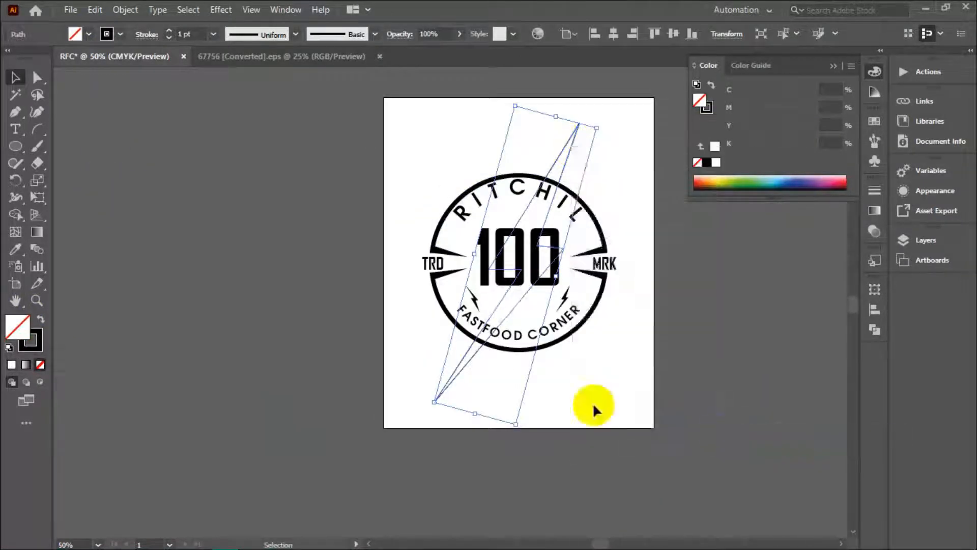
# Step: Swap the large bolt's stroke and fill back to a solid black fill without a stroke
pyautogui.scroll(1, 593, 402)
pyautogui.click(40, 318)
pyautogui.click(631, 332)
pyautogui.scroll(-1, 631, 336)
pyautogui.scroll(1, 517, 385)
pyautogui.scroll(2, 284, 310)
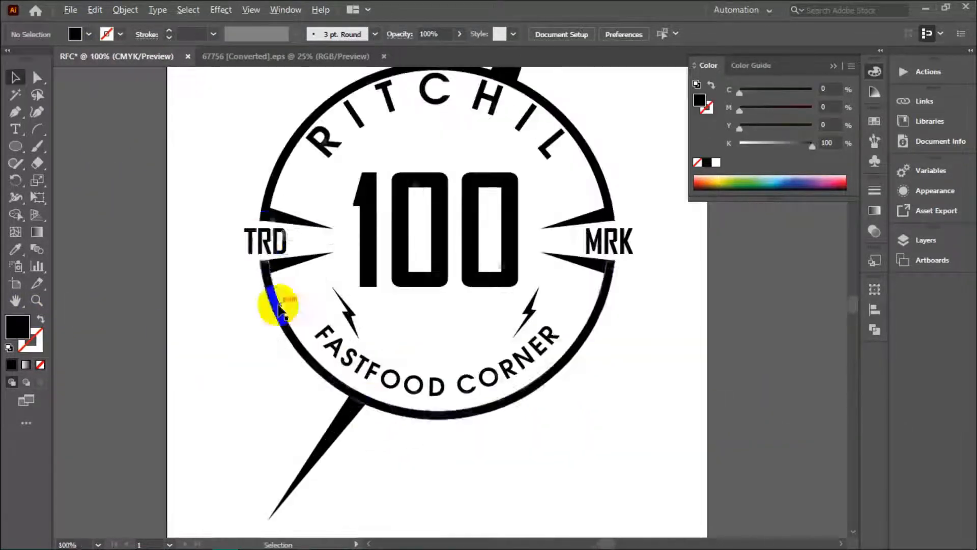
pyautogui.scroll(-2, 281, 270)
pyautogui.scroll(1, 308, 324)
pyautogui.scroll(-1, 304, 324)
pyautogui.scroll(4, 252, 248)
# Step: Delete the white circle behind the logo
pyautogui.click(279, 156)
pyautogui.scroll(-4, 279, 156)
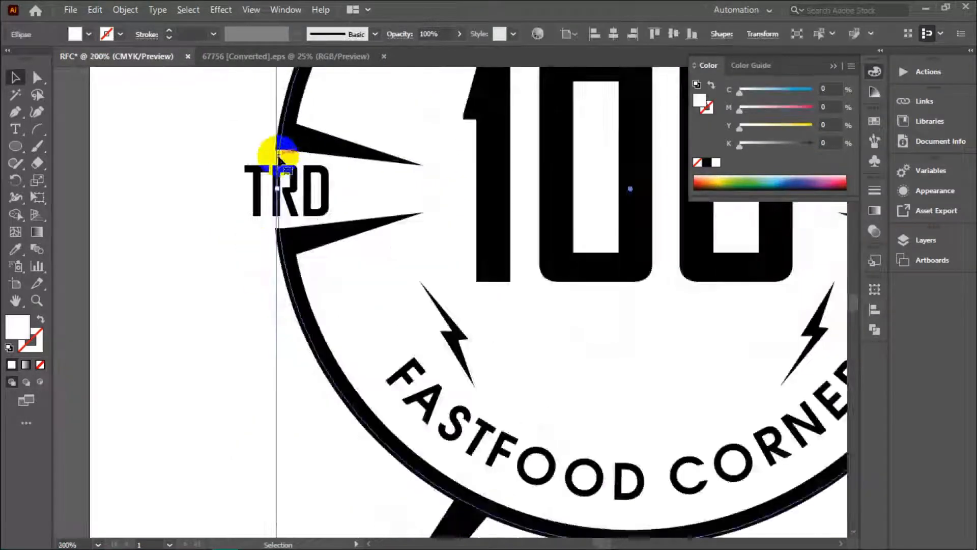
pyautogui.press('Delete')
# Step: Ungroup the circular ring artwork around the logo
pyautogui.scroll(-1, 219, 248)
pyautogui.scroll(1, 347, 151)
pyautogui.click(378, 142)
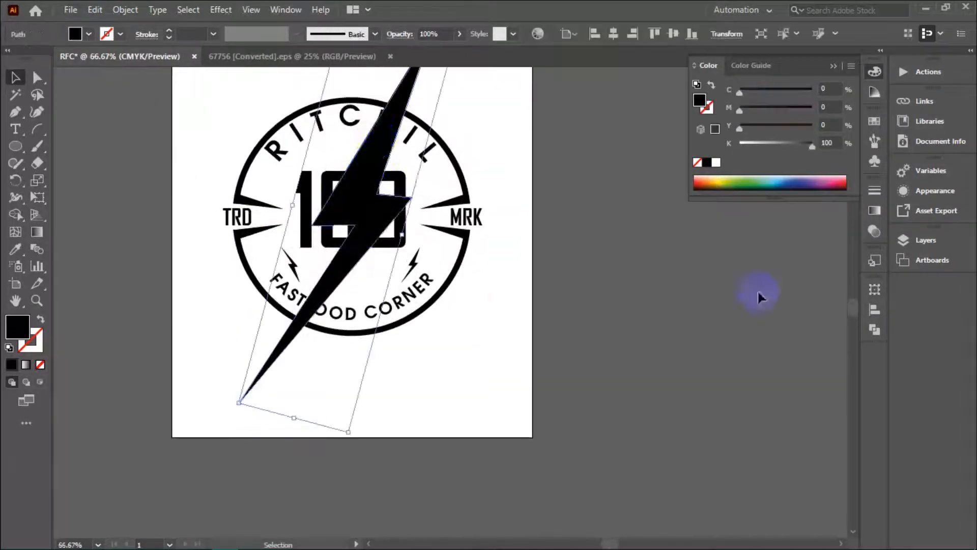
pyautogui.keyDown('shift'); pyautogui.click(452, 278); pyautogui.keyUp('shift')
pyautogui.keyDown('shift'); pyautogui.click(458, 173); pyautogui.keyUp('shift')
pyautogui.click(446, 207)
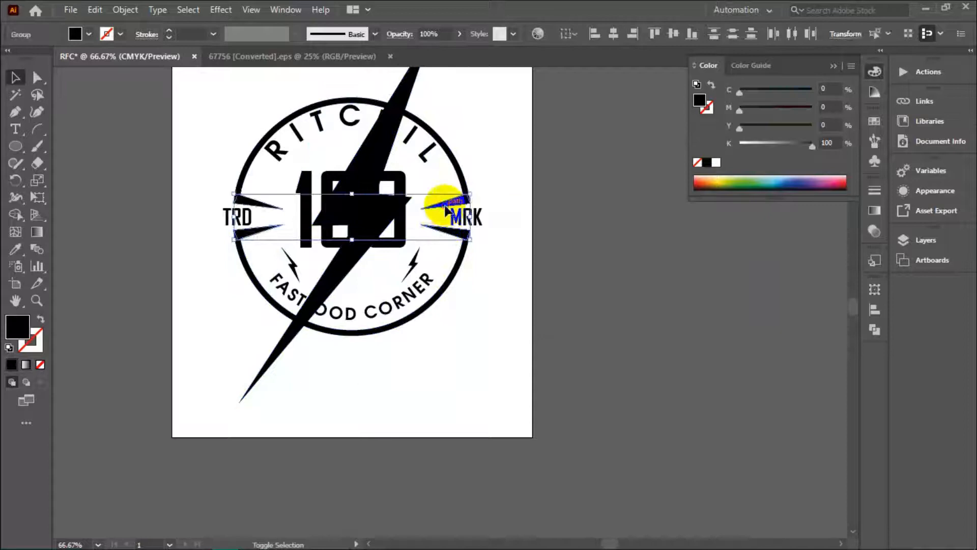
pyautogui.click(499, 178)
pyautogui.click(460, 170)
pyautogui.click(485, 182)
pyautogui.click(462, 256)
pyautogui.rightClick(462, 256)
pyautogui.click(489, 355)
pyautogui.click(488, 309)
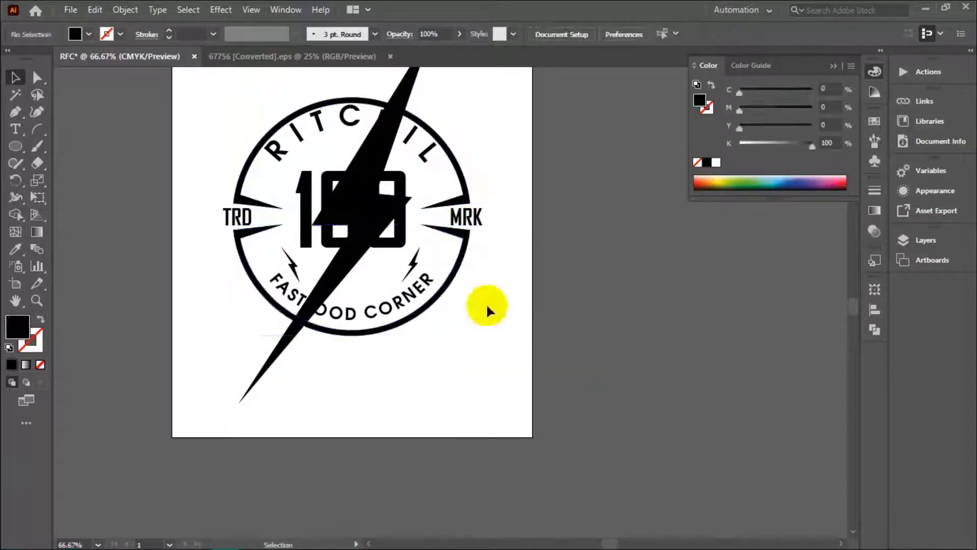
# Step: Divide the large bolt and the ring at their overlaps with Pathfinder, and ungroup the resulting pieces
pyautogui.click(283, 355)
pyautogui.keyDown('shift'); pyautogui.click(452, 280); pyautogui.keyUp('shift')
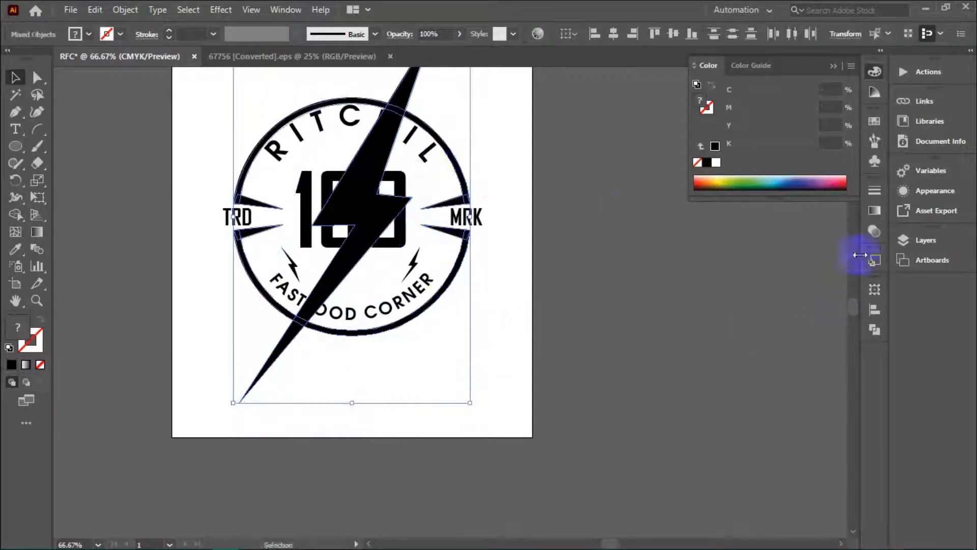
pyautogui.click(875, 330)
pyautogui.click(711, 359)
pyautogui.click(501, 203)
pyautogui.rightClick(397, 140)
pyautogui.click(426, 239)
pyautogui.click(496, 204)
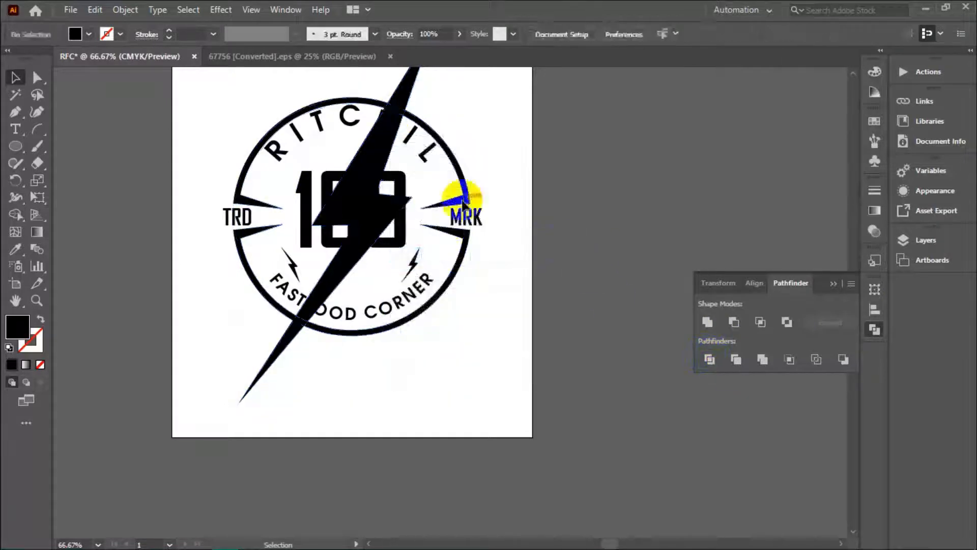
# Step: Delete the large bolt's middle section inside the ring, keeping only the two tips outside it
pyautogui.click(389, 146)
pyautogui.press('Delete')
pyautogui.scroll(-1, 490, 132)
pyautogui.moveTo(490, 132); pyautogui.dragTo(483, 183)
# Step: Shorten the upper and lower bolt tips that project outside the ring
pyautogui.scroll(1, 487, 248)
pyautogui.click(412, 124)
pyautogui.moveTo(430, 84); pyautogui.dragTo(423, 117)
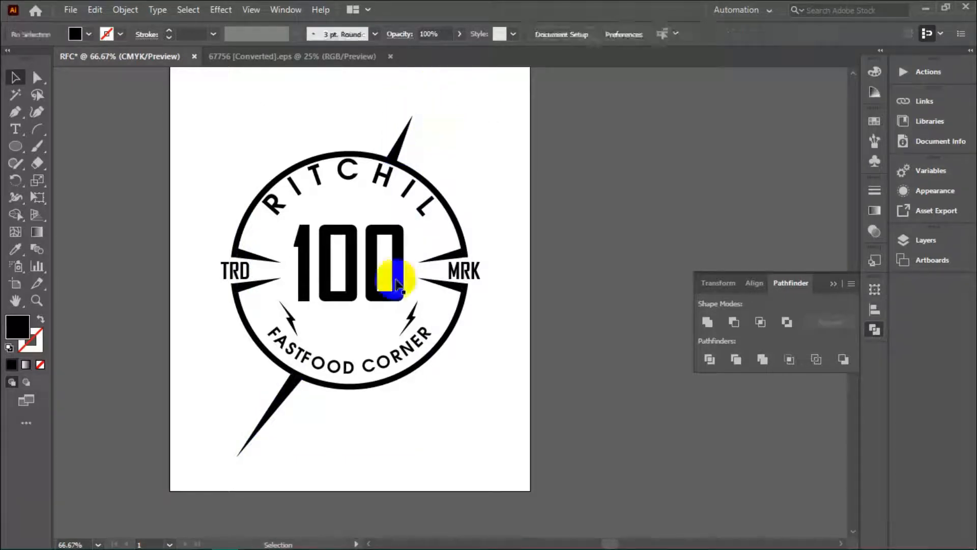
pyautogui.click(238, 454)
pyautogui.click(334, 429)
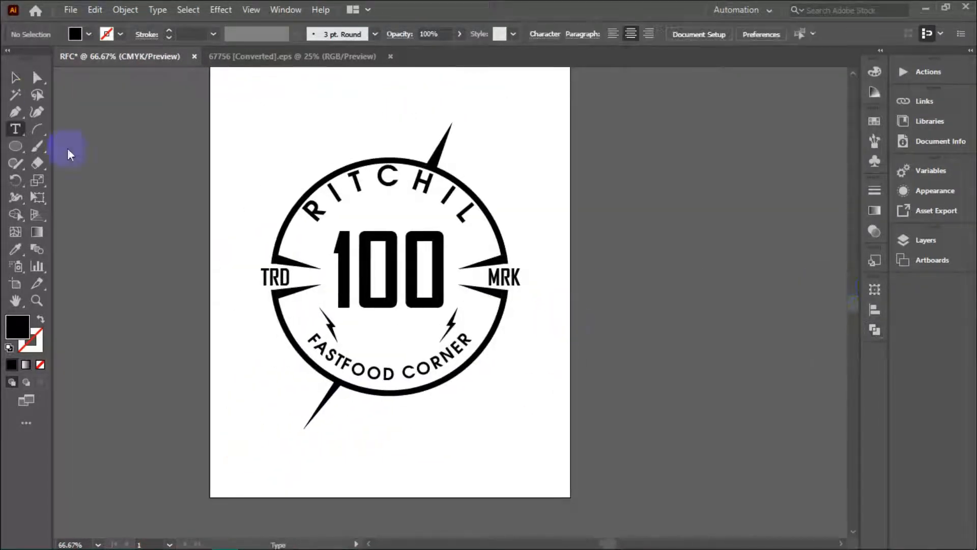
# Step: Set the TRD and MRK lettering in the ring gaps to a lighter, non-bold font style
pyautogui.doubleClick(300, 214)
pyautogui.click(86, 34)
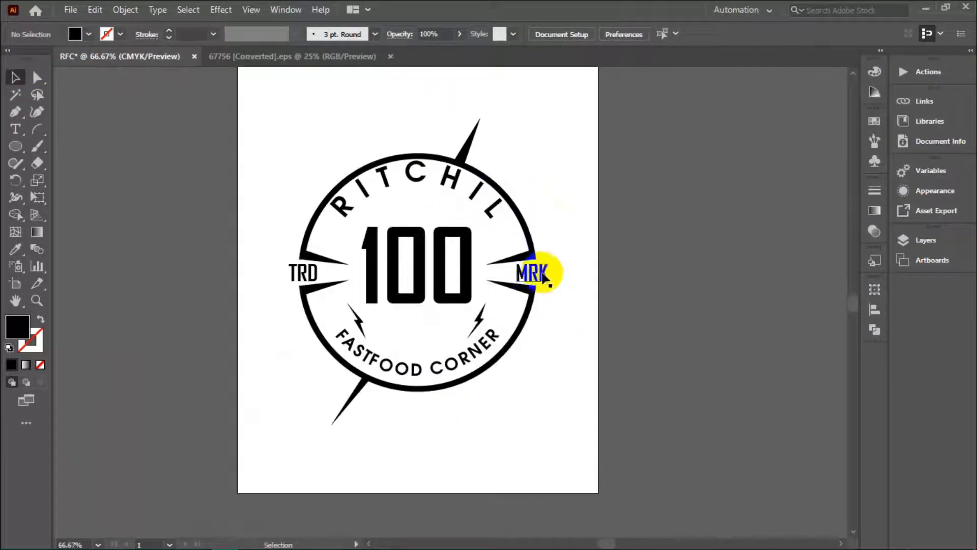
pyautogui.click(545, 268)
pyautogui.click(647, 34)
pyautogui.click(601, 49)
pyautogui.click(570, 170)
pyautogui.scroll(1, 545, 208)
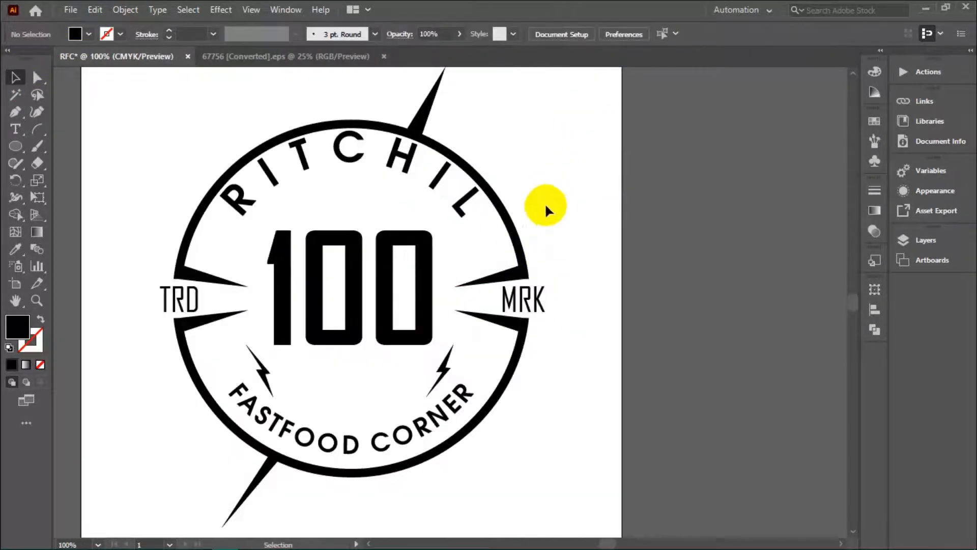
# Step: Check the font size and character settings of the curved RITCHIL text
pyautogui.scroll(-1, 546, 207)
pyautogui.scroll(1, 484, 210)
pyautogui.click(16, 128)
pyautogui.moveTo(254, 202); pyautogui.dragTo(509, 212)
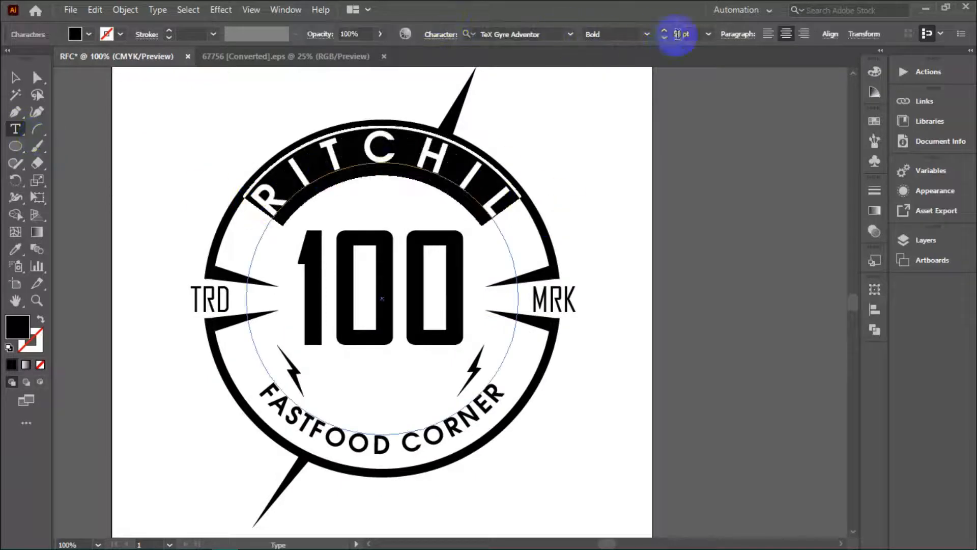
pyautogui.click(456, 36)
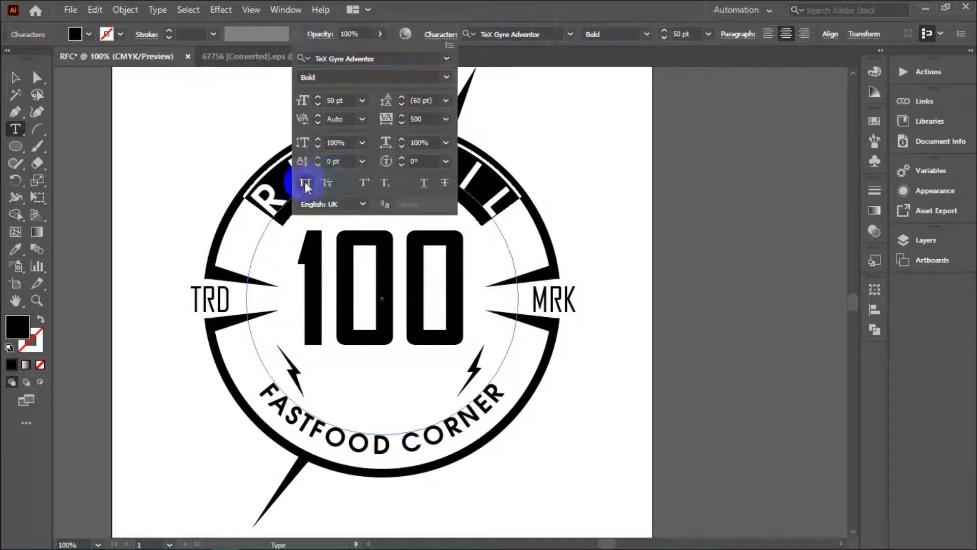
pyautogui.click(436, 39)
pyautogui.press('Escape')
pyautogui.click(662, 203)
pyautogui.scroll(-1, 662, 204)
pyautogui.moveTo(625, 215); pyautogui.dragTo(580, 223)
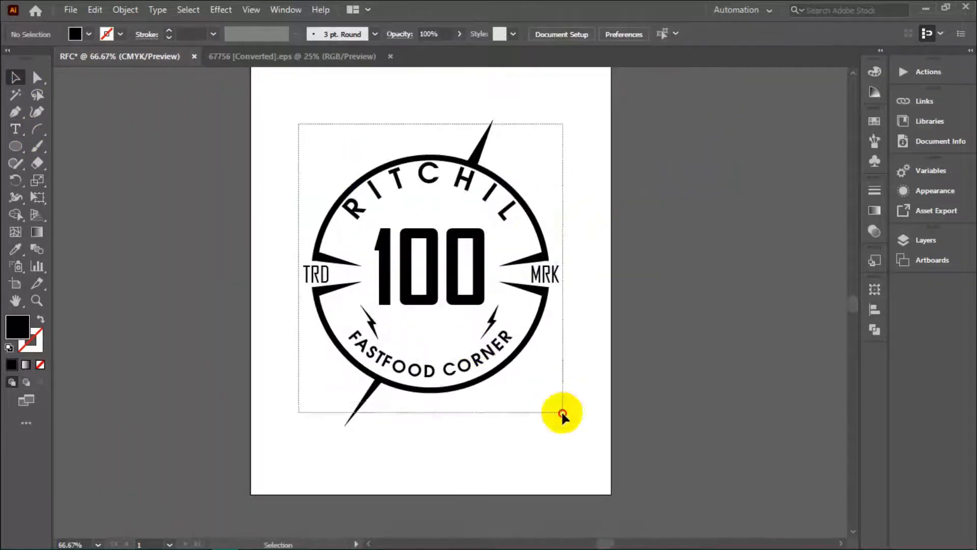
pyautogui.moveTo(562, 412); pyautogui.dragTo(563, 415)
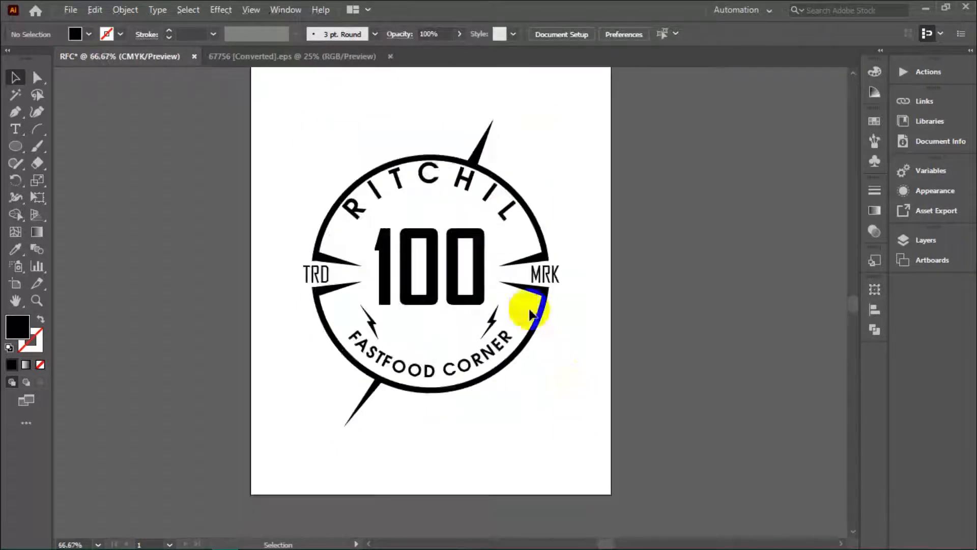
# Step: Ungroup the two small lightning bolts above FASTFOOD CORNER
pyautogui.scroll(1, 529, 311)
pyautogui.click(473, 328)
pyautogui.rightClick(473, 329)
pyautogui.click(511, 203)
pyautogui.click(761, 240)
# Step: Place a copy of the small right bolt inside the last zero of the 100
pyautogui.scroll(1, 474, 330)
pyautogui.moveTo(472, 332); pyautogui.dragTo(332, 184)
pyautogui.scroll(2, 316, 206)
pyautogui.scroll(2, 344, 188)
pyautogui.hotkey('ctrl', 'z')
pyautogui.hotkey('ctrl', 'z')
pyautogui.hotkey('ctrl', 'z')
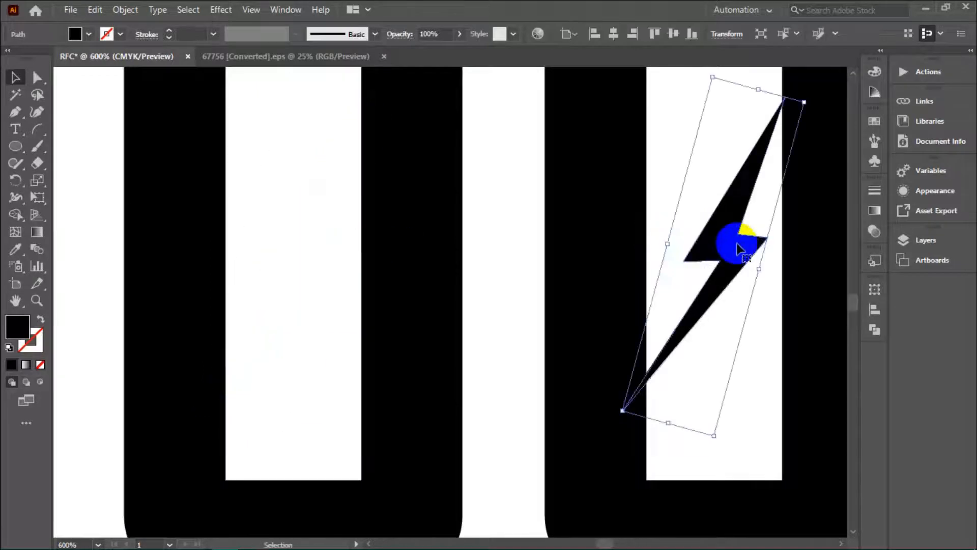
# Step: Copy the bolt from the last zero into the opening of the first zero
pyautogui.moveTo(736, 245); pyautogui.dragTo(316, 234)
pyautogui.scroll(-2, 320, 235)
pyautogui.scroll(-5, 685, 277)
pyautogui.click(779, 288)
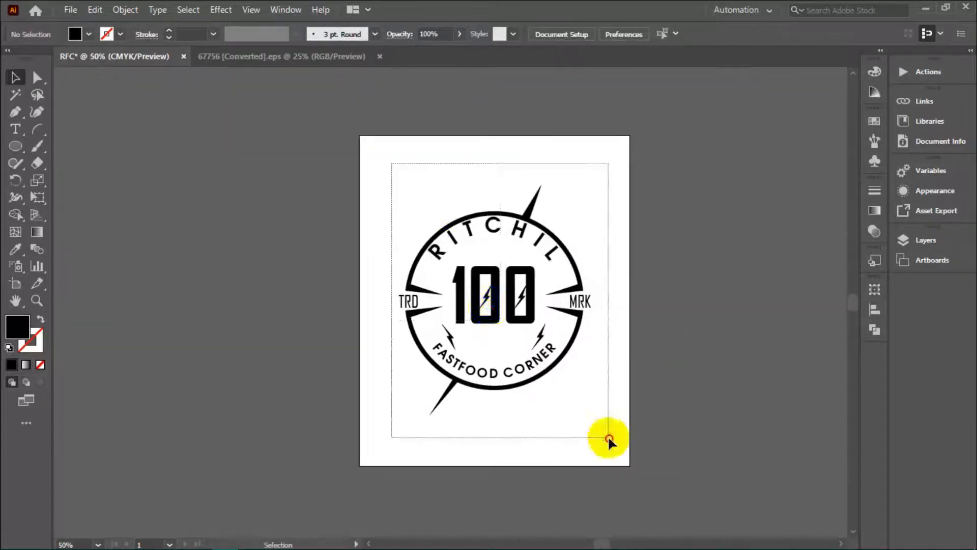
# Step: Group the entire logo and save it as the Illustrator file RFC in the t-shirt designs folder
pyautogui.hotkey('ctrl', 'a')
pyautogui.scroll(1, 535, 349)
pyautogui.click(70, 9)
pyautogui.click(115, 141)
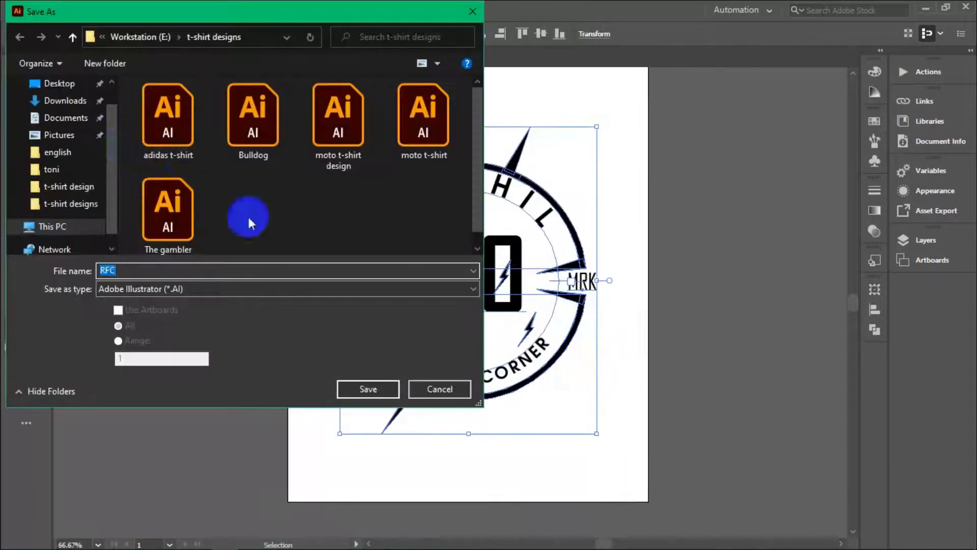
pyautogui.click(374, 389)
pyautogui.click(552, 481)
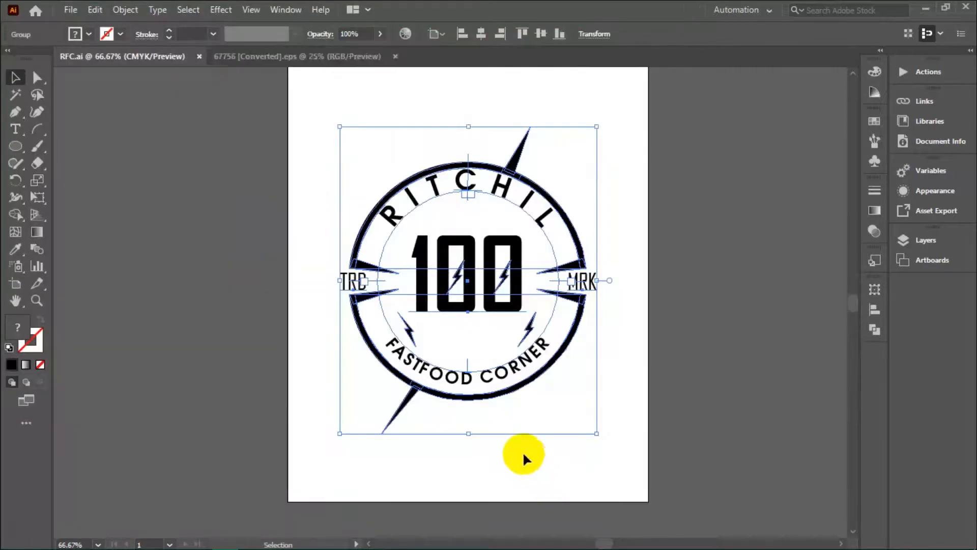
# Step: Export the logo for web as a transparent PNG-24 named RFC in the t-shirt designs folder
pyautogui.click(70, 10)
pyautogui.moveTo(87, 275)
pyautogui.click(321, 308)
pyautogui.click(779, 502)
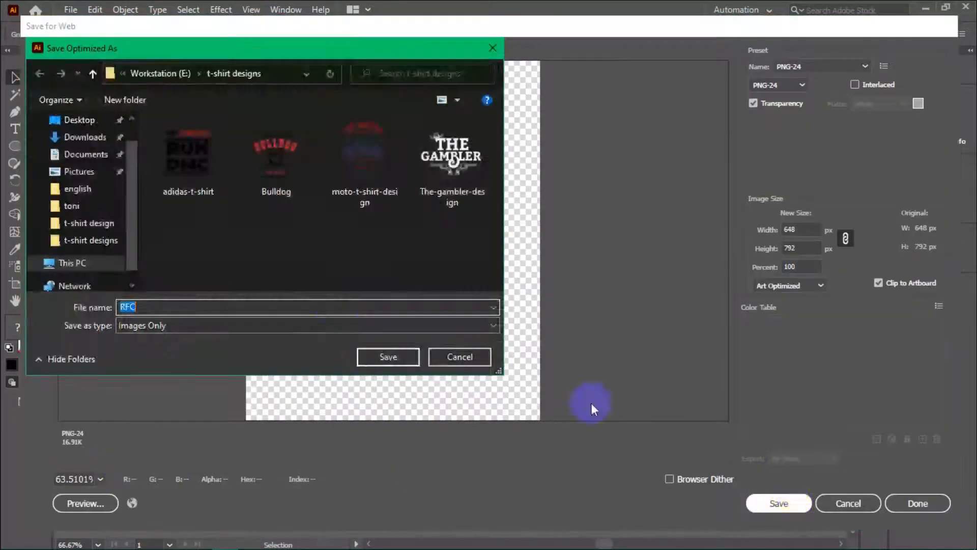
pyautogui.press('Return')
# Step: Switch to Photoshop and open the T-shirt mockup file 130.psd from the file explorer
pyautogui.click(198, 539)
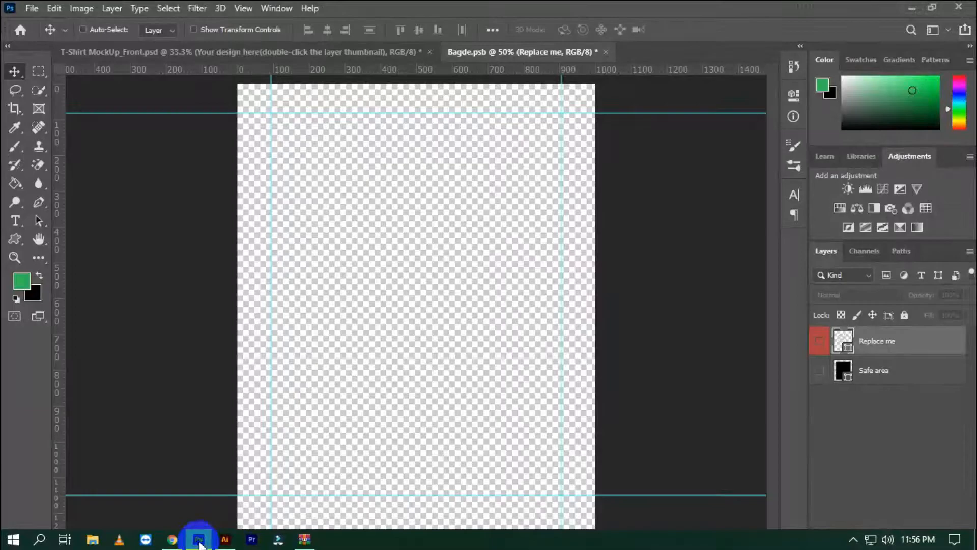
pyautogui.click(145, 539)
pyautogui.moveTo(162, 199); pyautogui.dragTo(405, 368)
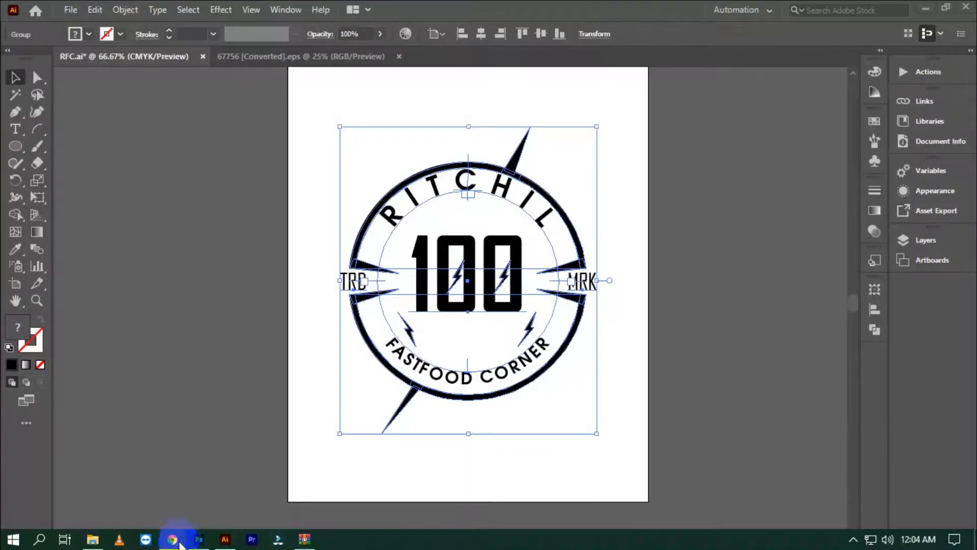
pyautogui.click(92, 538)
pyautogui.moveTo(167, 210); pyautogui.dragTo(191, 547)
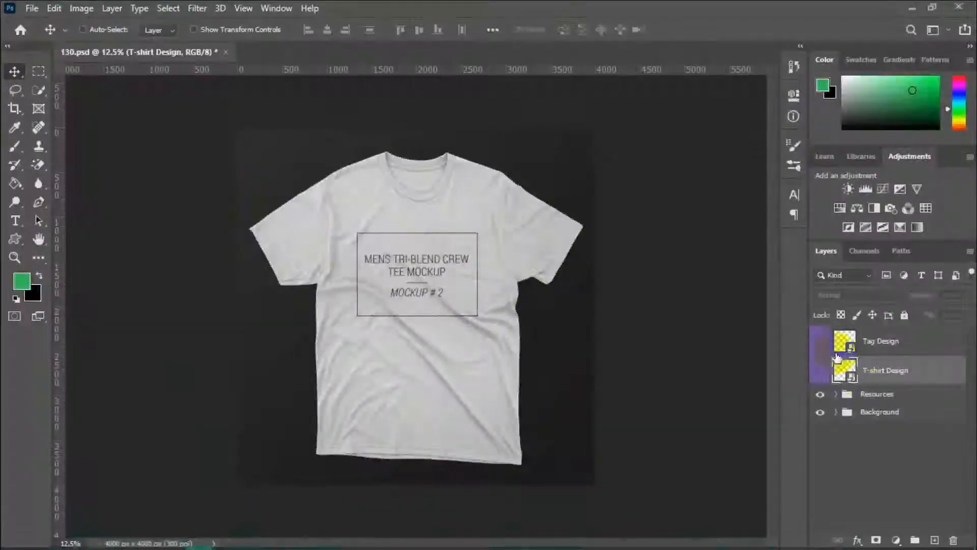
# Step: Open the contents of the T-shirt Design smart object and hide its Guide group
pyautogui.doubleClick(839, 364)
pyautogui.click(820, 335)
pyautogui.click(820, 335)
pyautogui.click(819, 335)
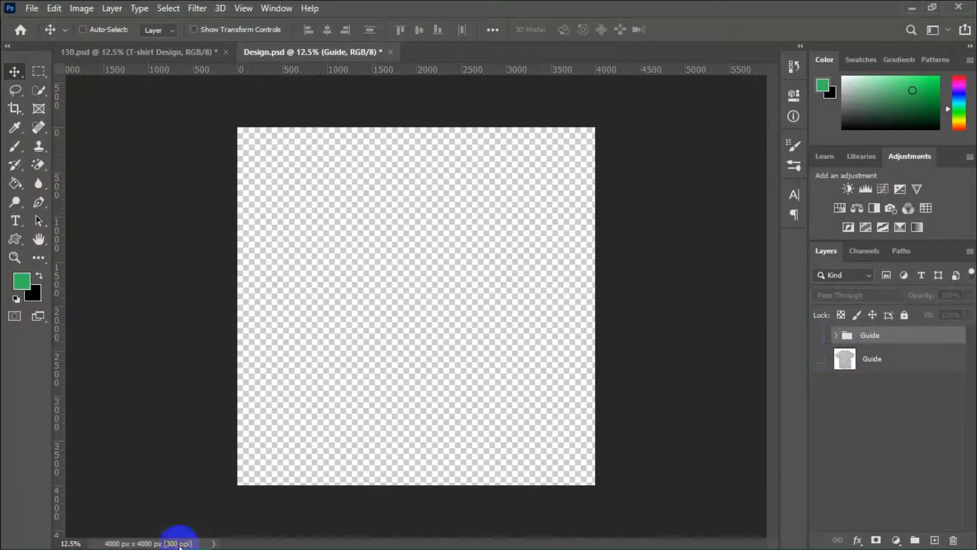
# Step: Place the RFC logo image into the design document and show the shirt Guide layer beneath it
pyautogui.click(181, 537)
pyautogui.moveTo(240, 258); pyautogui.dragTo(393, 305)
pyautogui.click(687, 31)
pyautogui.click(820, 388)
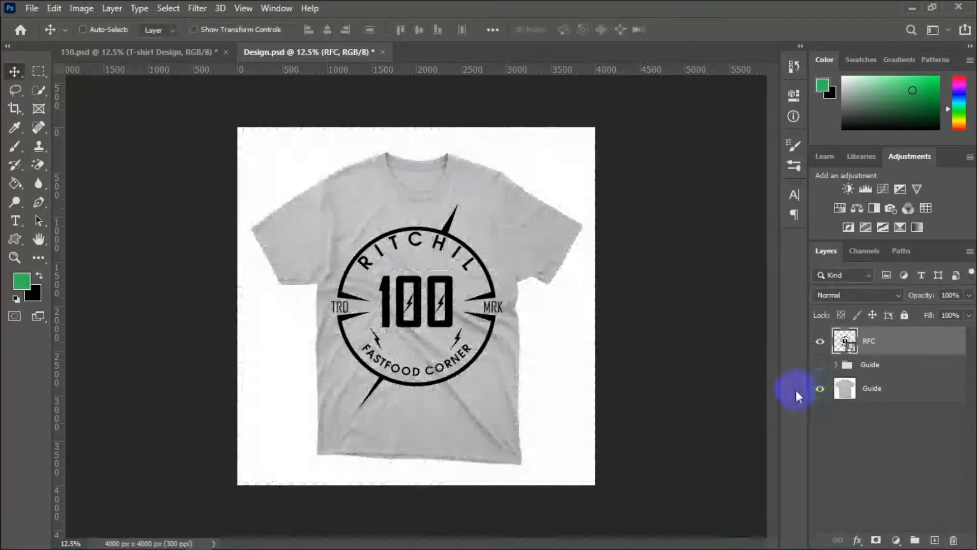
# Step: Scale the RFC logo down and position it on the shirt's chest
pyautogui.hotkey('ctrl', 't')
pyautogui.moveTo(530, 447); pyautogui.dragTo(509, 391)
pyautogui.moveTo(415, 258); pyautogui.dragTo(448, 305)
pyautogui.click(685, 30)
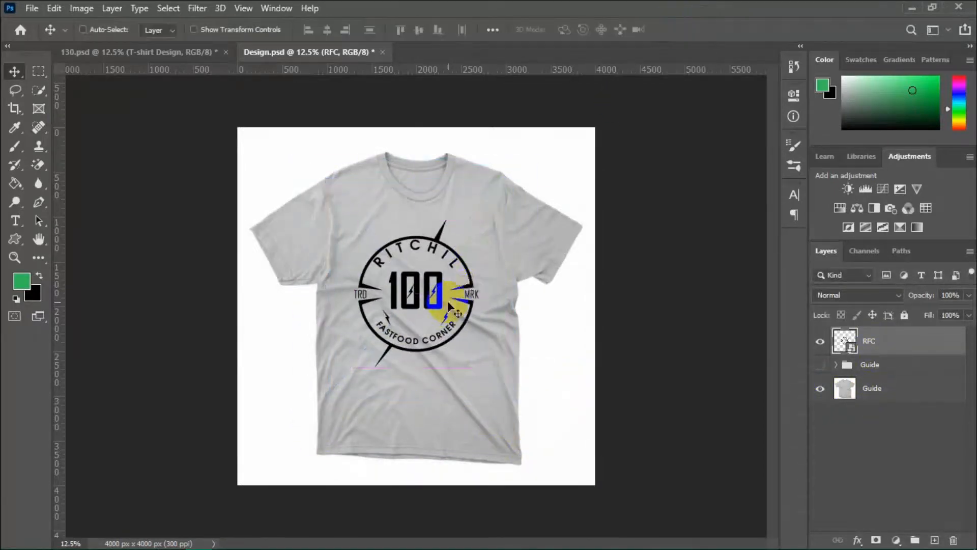
# Step: Refine the RFC logo's size and shift it slightly up and right on the shirt's chest
pyautogui.moveTo(445, 341); pyautogui.dragTo(451, 341)
pyautogui.hotkey('ctrl', 't')
pyautogui.moveTo(519, 180); pyautogui.dragTo(523, 185)
pyautogui.moveTo(452, 306); pyautogui.dragTo(454, 299)
pyautogui.moveTo(528, 176); pyautogui.dragTo(527, 175)
pyautogui.press('Return')
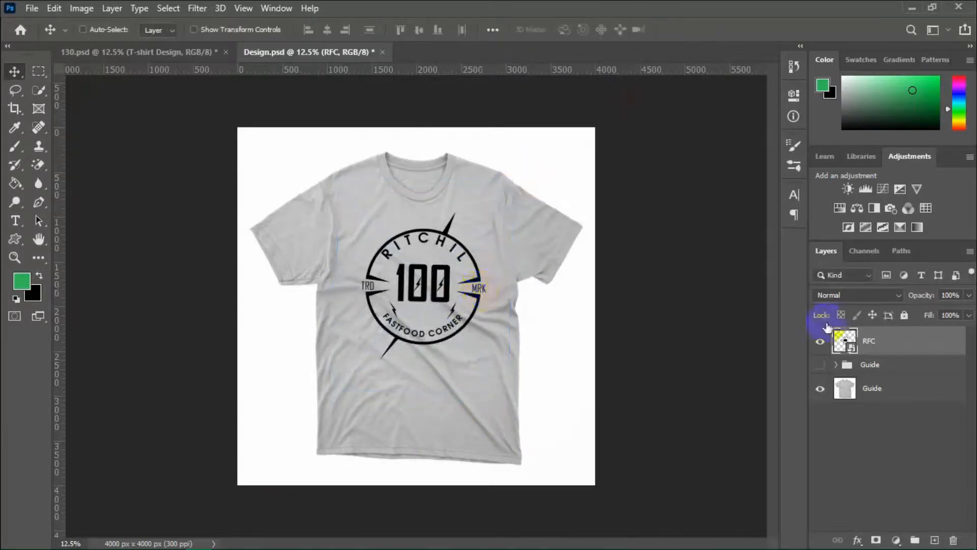
# Step: Hide the shirt Guide layer, save the design contents, and return to the 130.psd mockup
pyautogui.click(820, 388)
pyautogui.hotkey('ctrl', 's')
pyautogui.click(190, 53)
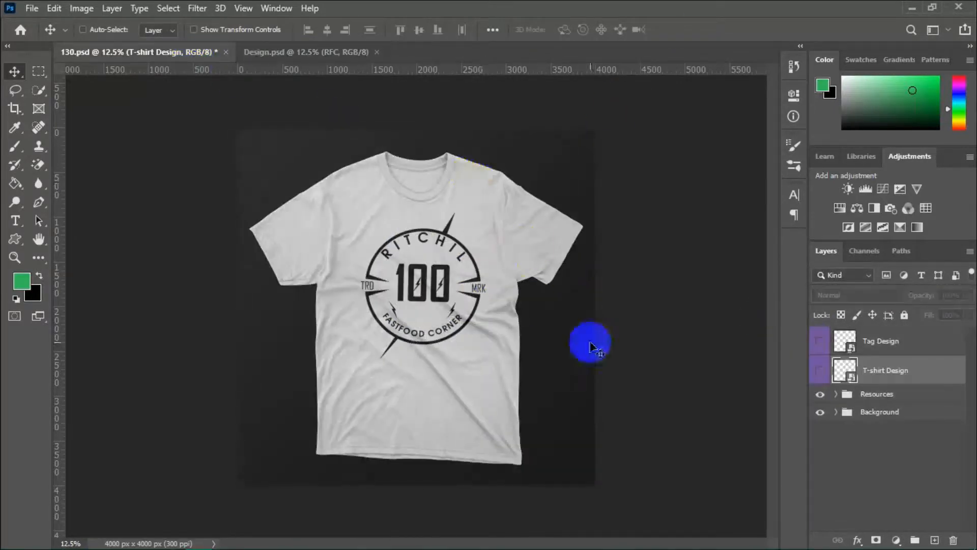